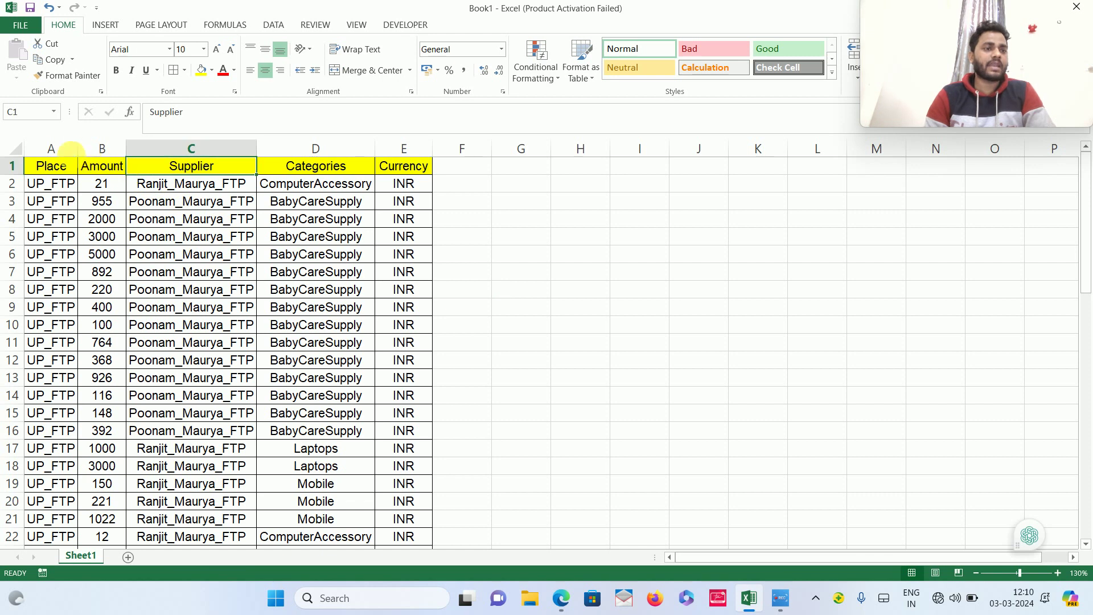
# Examine the Place, Amount, Supplier, Categories and Currency columns of the data table.
pyautogui.click(45, 173)
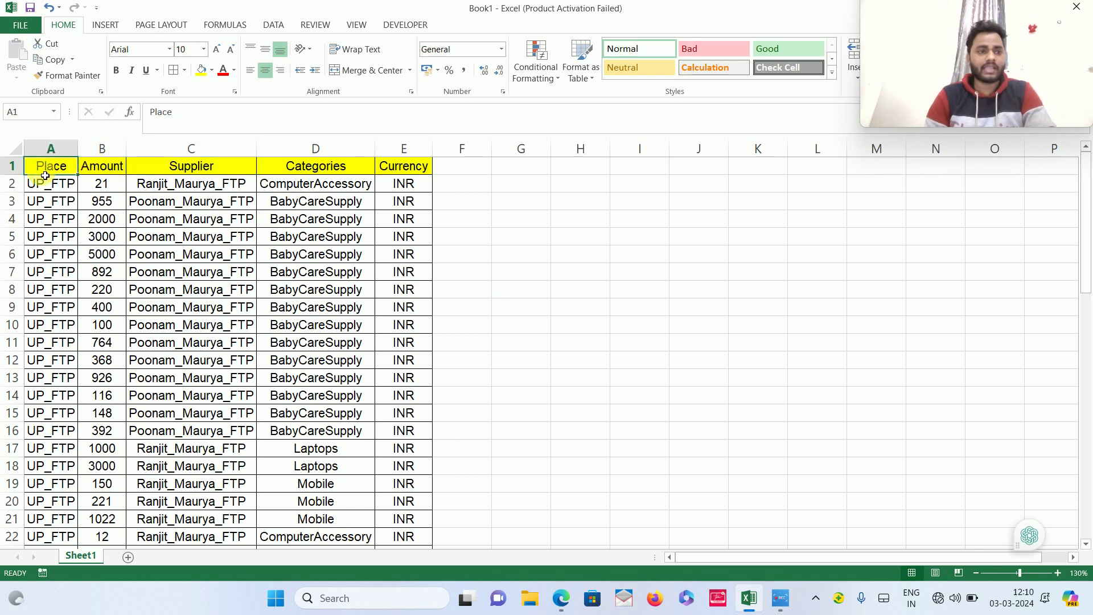
pyautogui.press('Down')
pyautogui.press('Down')
pyautogui.press('Down')
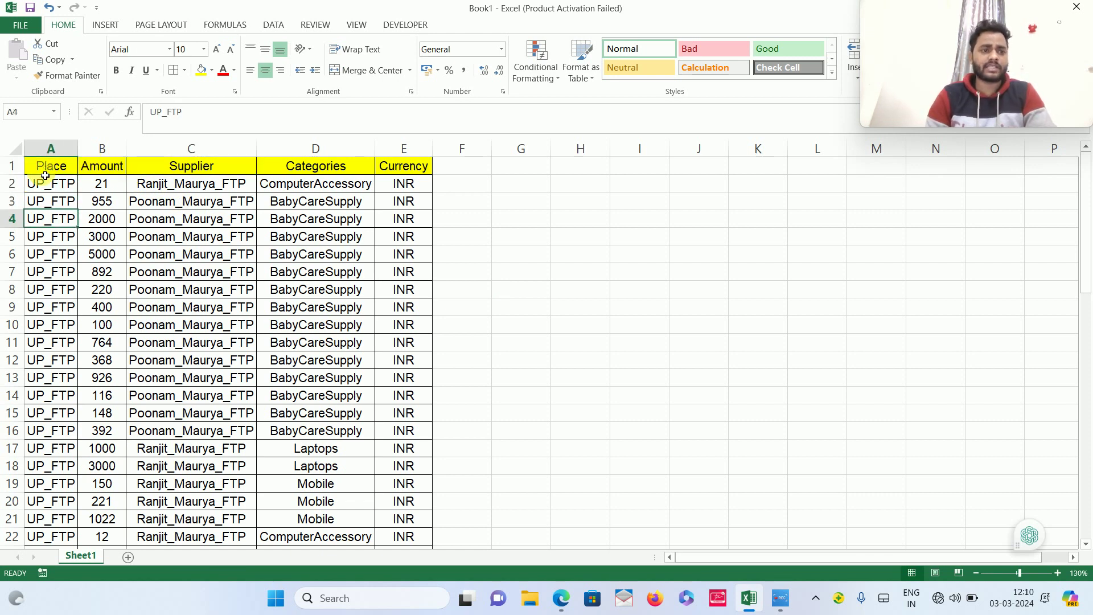
pyautogui.press('Up')
pyautogui.press('Up')
pyautogui.press('Up')
pyautogui.press('Right')
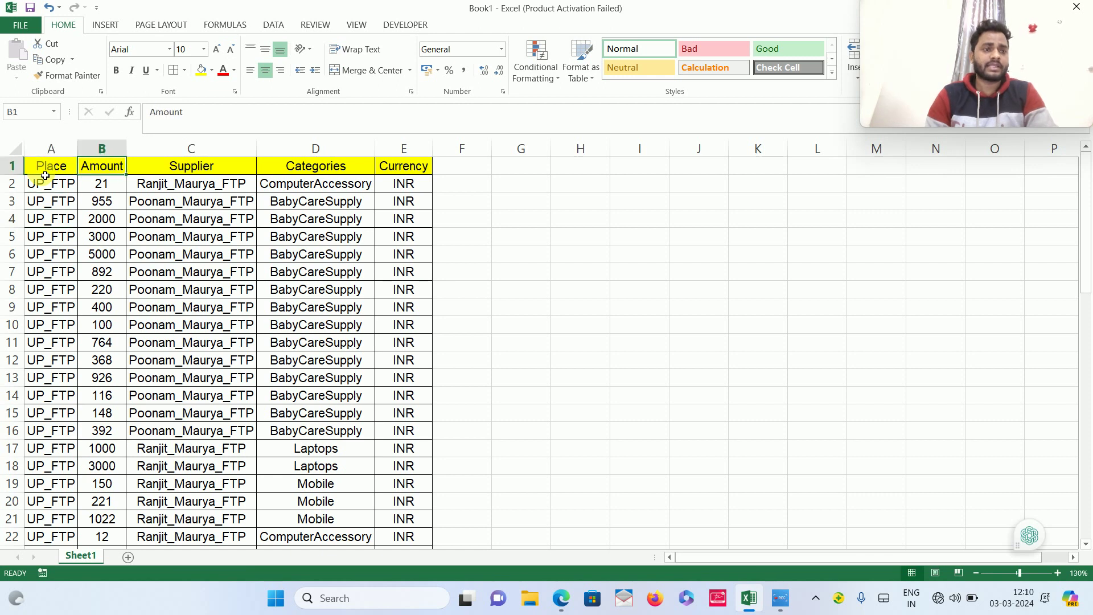
pyautogui.press('Right')
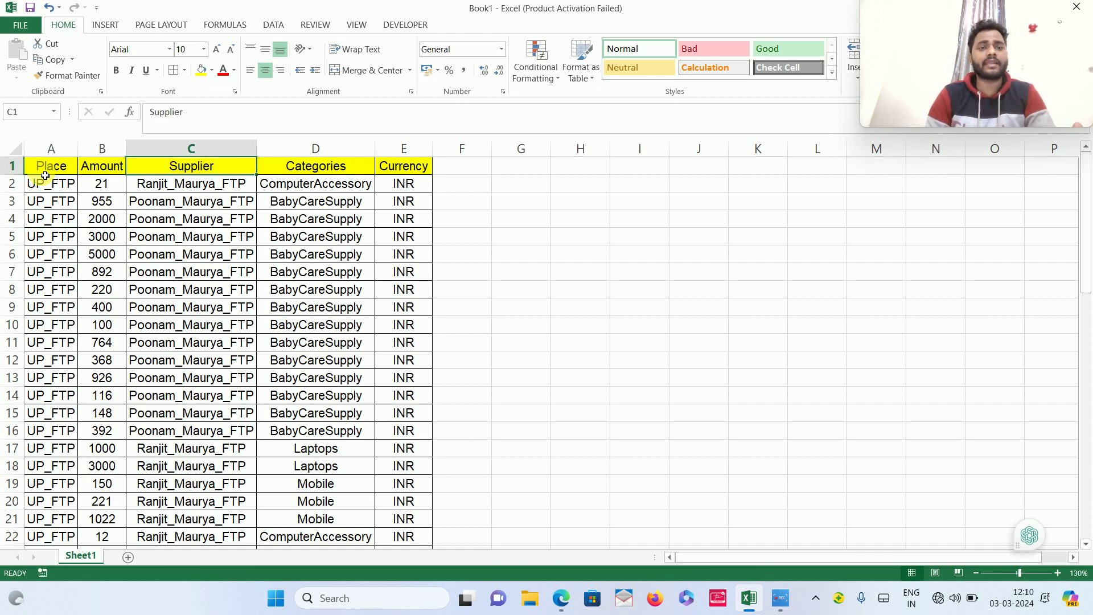
pyautogui.press('Right')
pyautogui.press('Right')
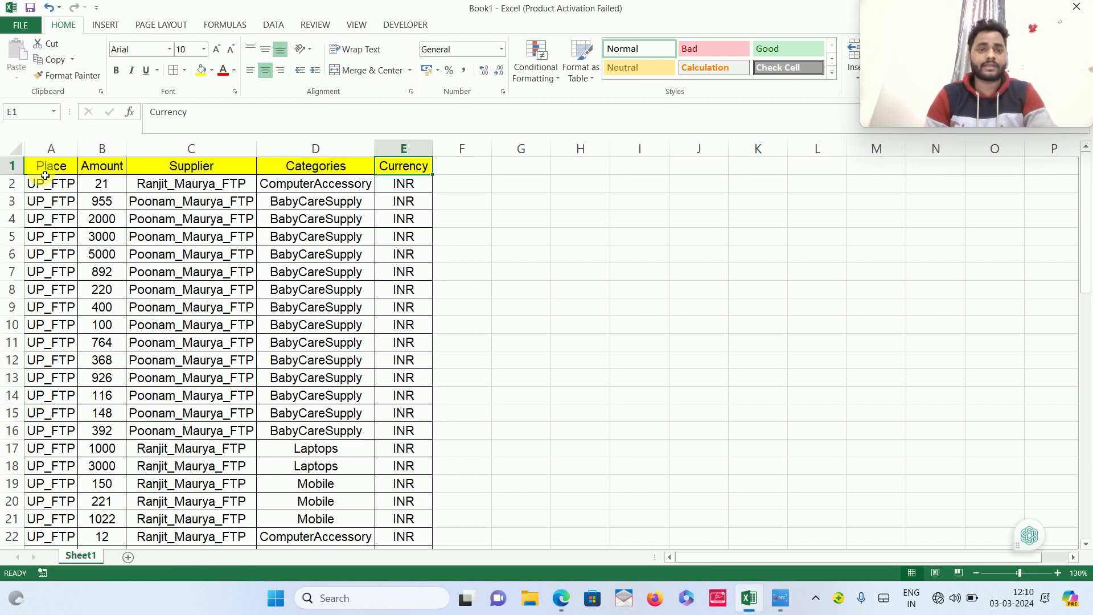
pyautogui.press('Down')
pyautogui.press('Up')
pyautogui.press('Left')
pyautogui.press('Left')
pyautogui.press('Left')
pyautogui.press('Left')
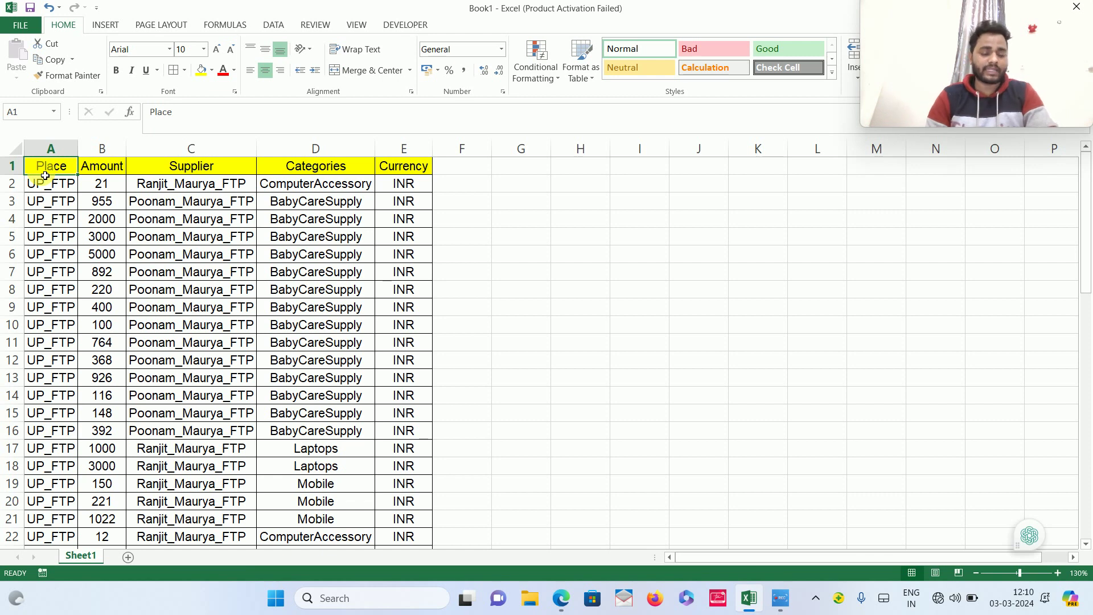
# Create a PivotTable from the data range A1:E60, placed on the existing worksheet at cell G4 of Sheet1.
pyautogui.hotkey('ctrl', 'shift', 'End')
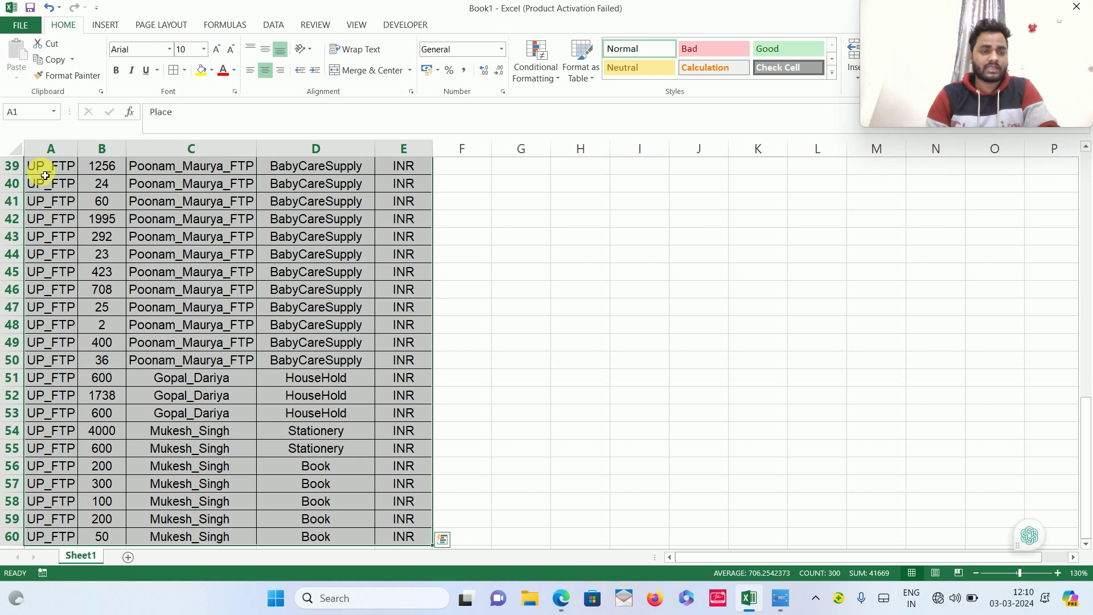
pyautogui.hotkey('ctrl', 'Home')
pyautogui.hotkey('ctrl', 'shift', 'Right')
pyautogui.hotkey('ctrl', 'shift', 'Down')
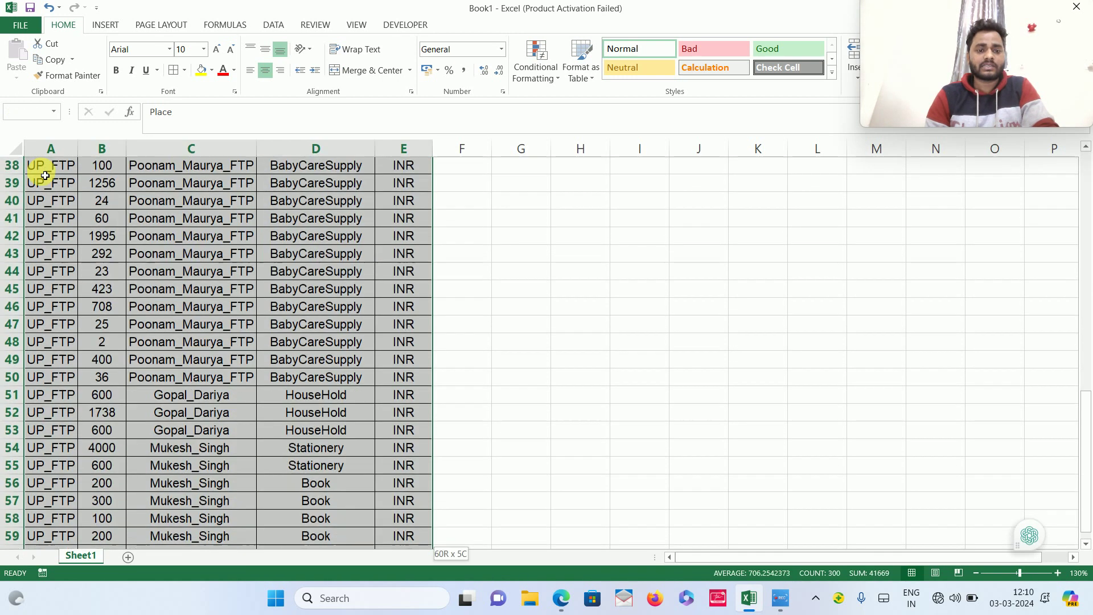
pyautogui.click(109, 25)
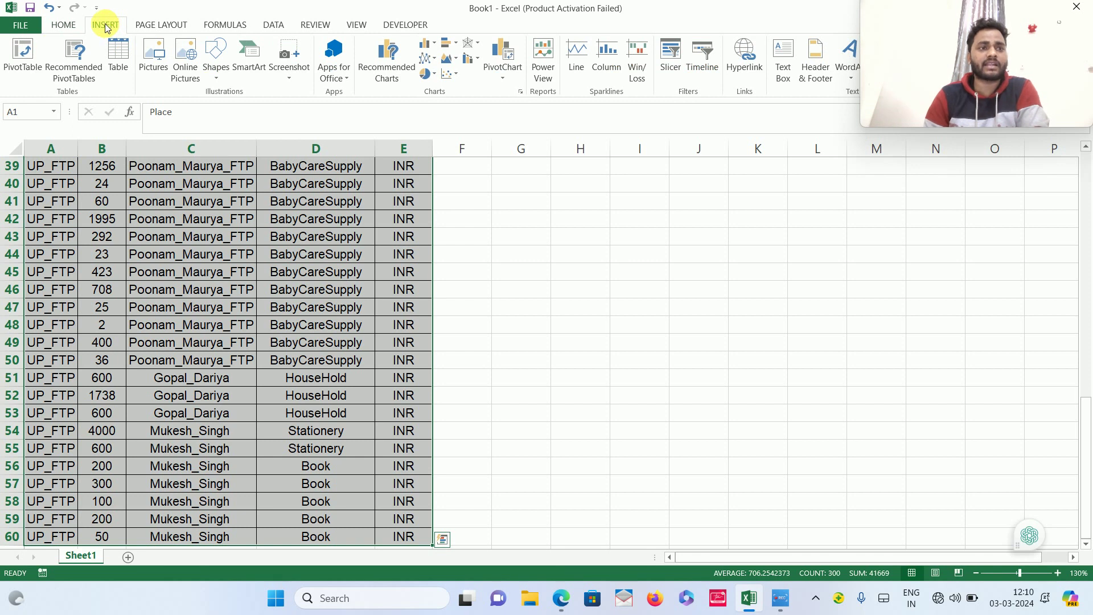
pyautogui.click(23, 60)
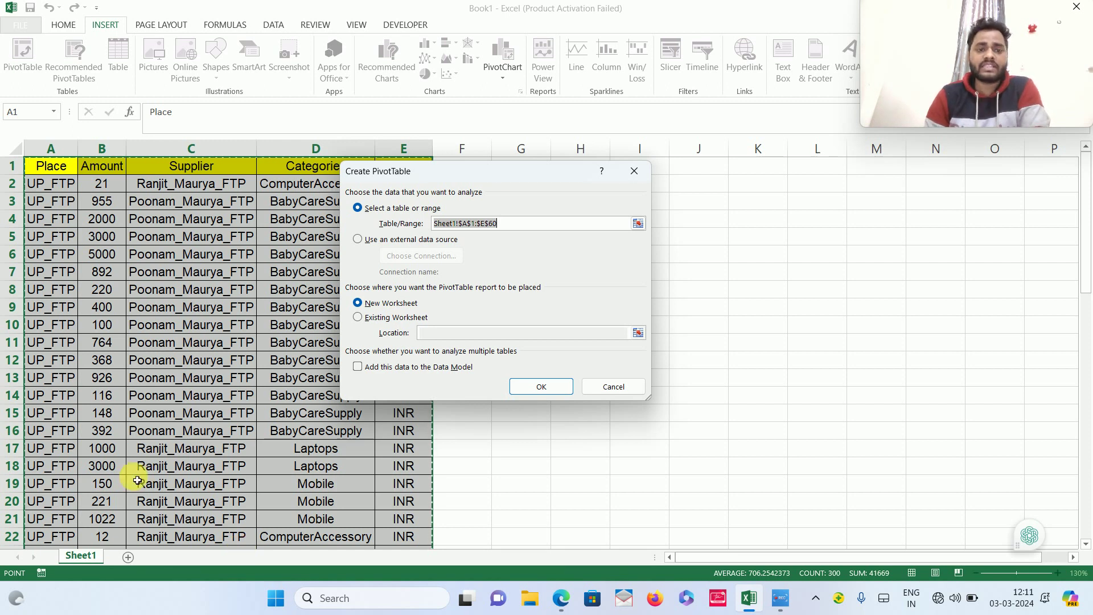
pyautogui.click(358, 318)
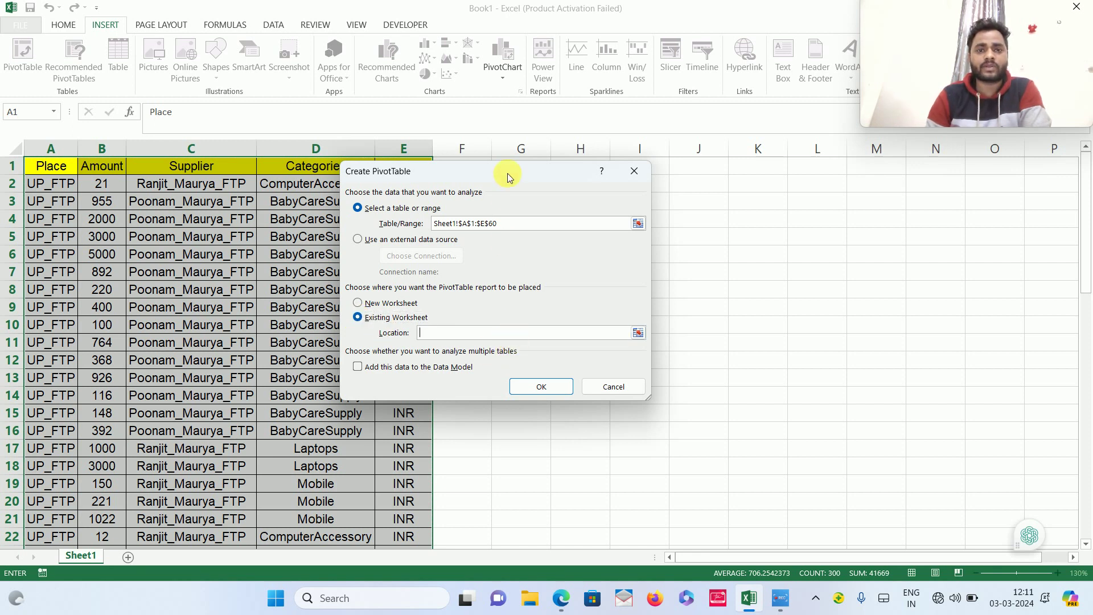
pyautogui.moveTo(508, 177); pyautogui.dragTo(245, 175)
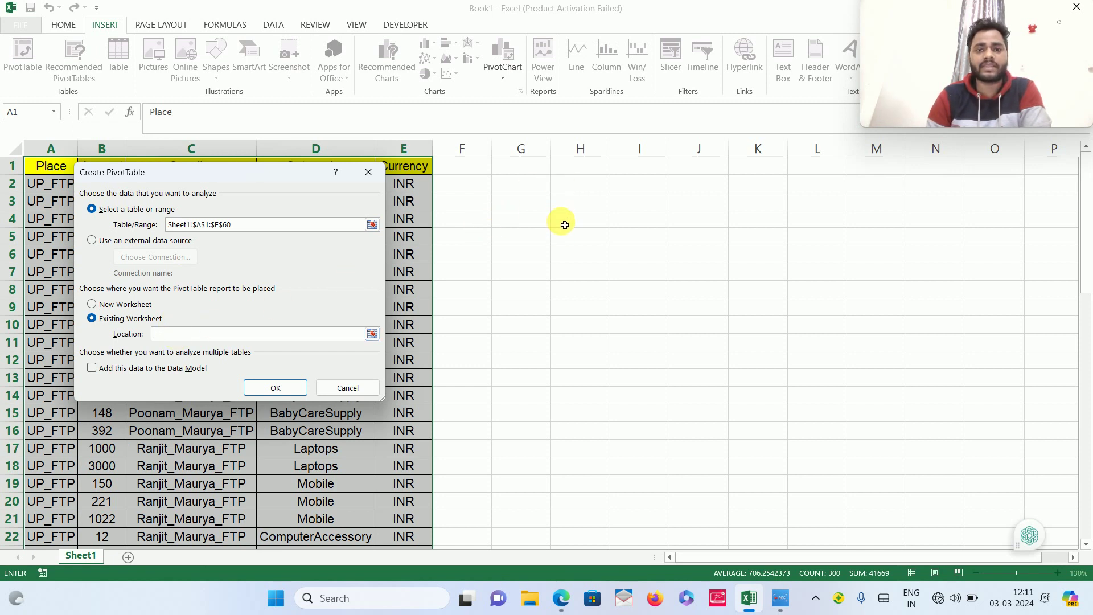
pyautogui.click(539, 218)
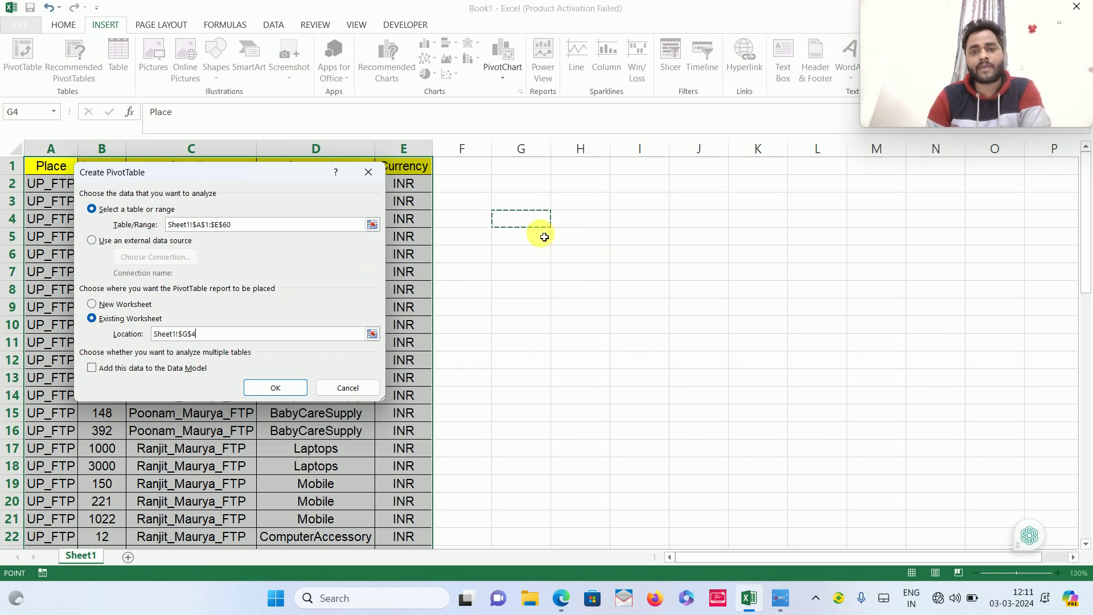
pyautogui.click(275, 387)
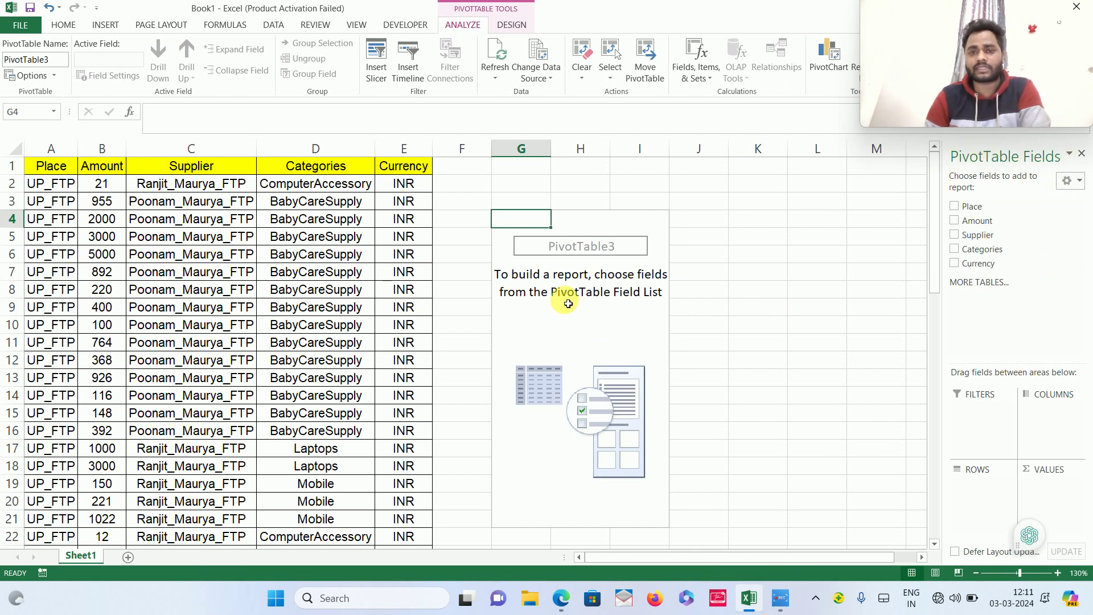
# Add the Supplier field to the rows of the empty PivotTable.
pyautogui.click(106, 26)
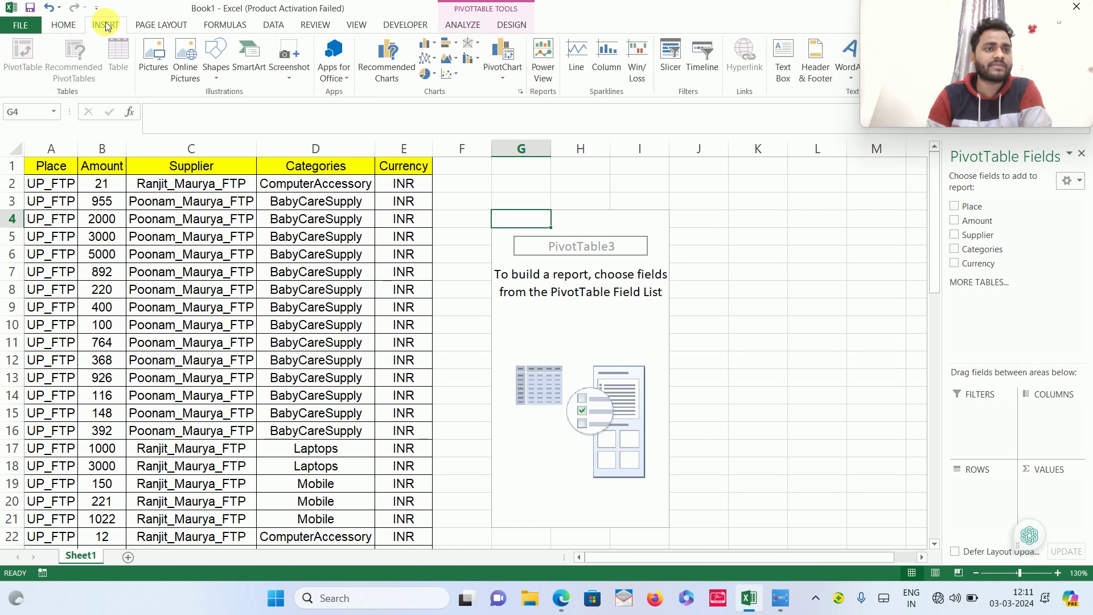
pyautogui.click(572, 306)
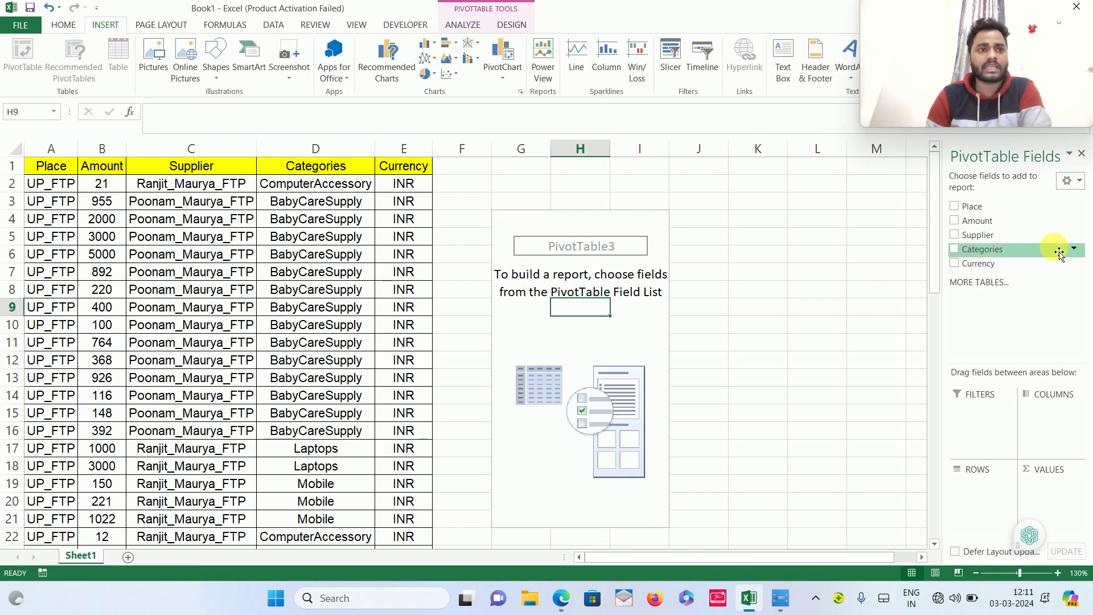
pyautogui.click(525, 239)
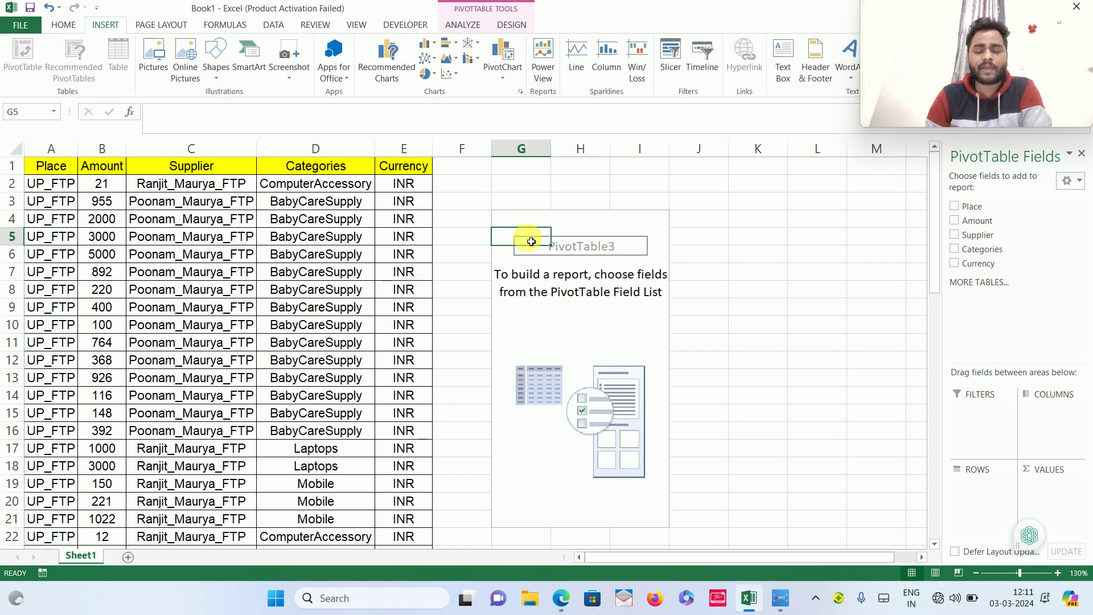
pyautogui.click(537, 340)
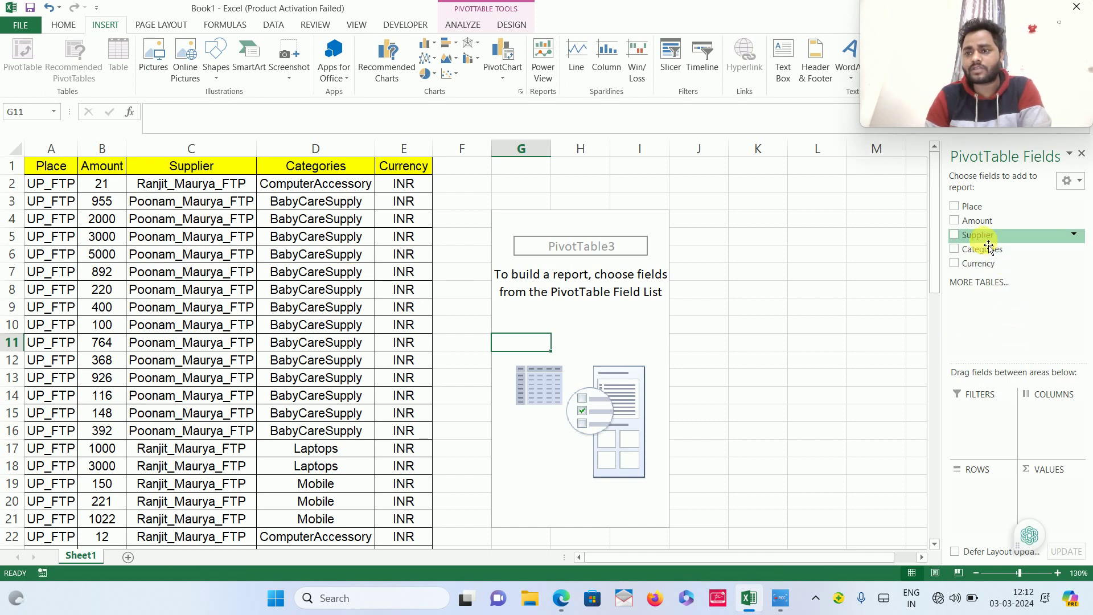
pyautogui.moveTo(986, 244); pyautogui.dragTo(995, 504)
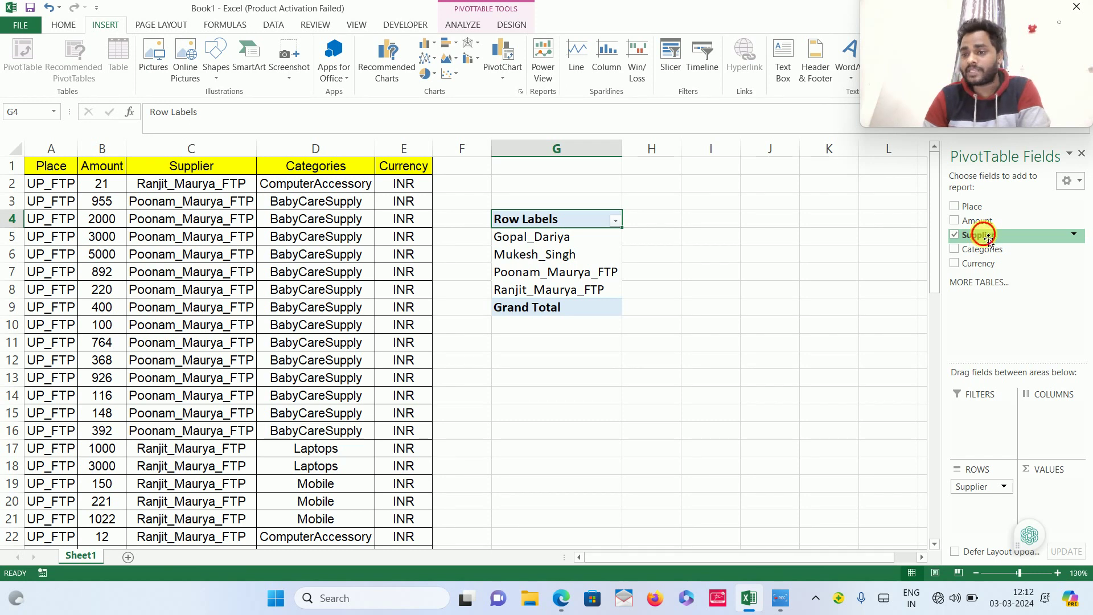
# Add Supplier to the PivotTable's values with Count as the calculation, and remove that value field again.
pyautogui.moveTo(988, 236); pyautogui.dragTo(1056, 507)
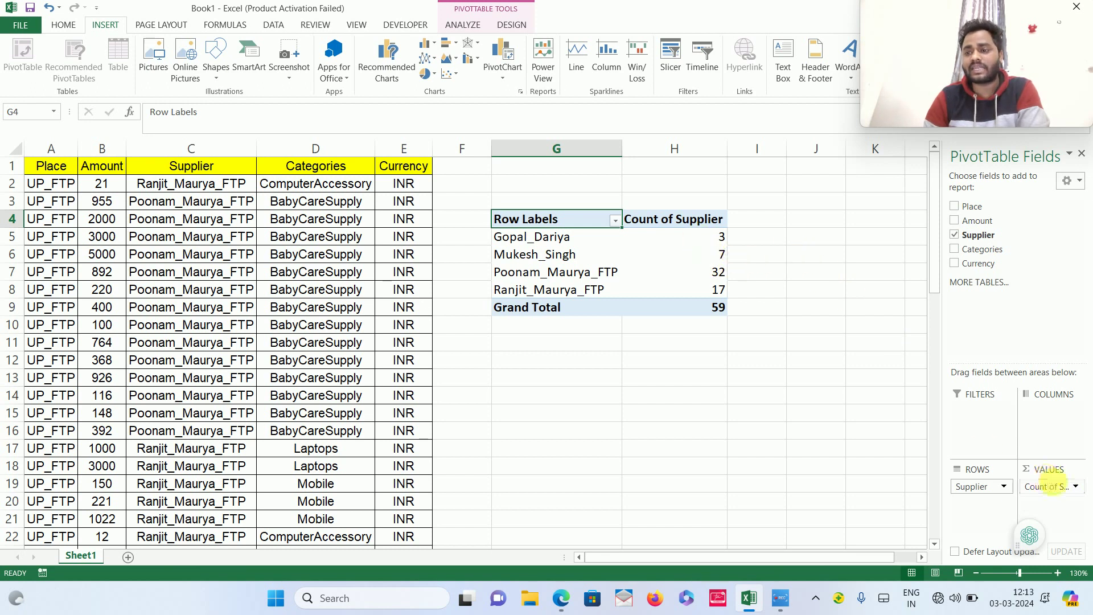
pyautogui.click(1075, 488)
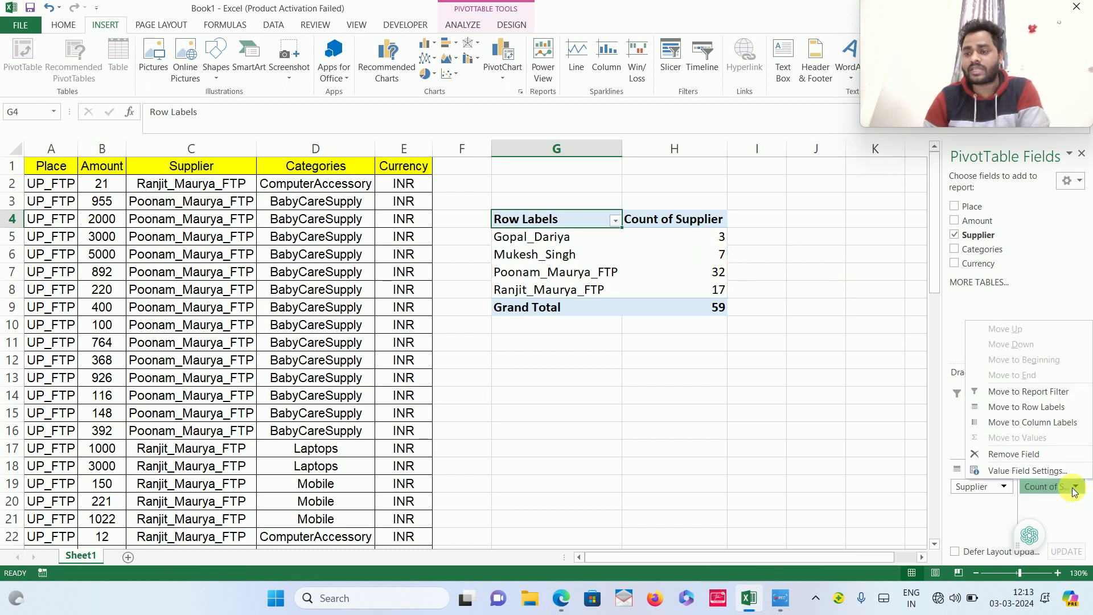
pyautogui.click(1030, 472)
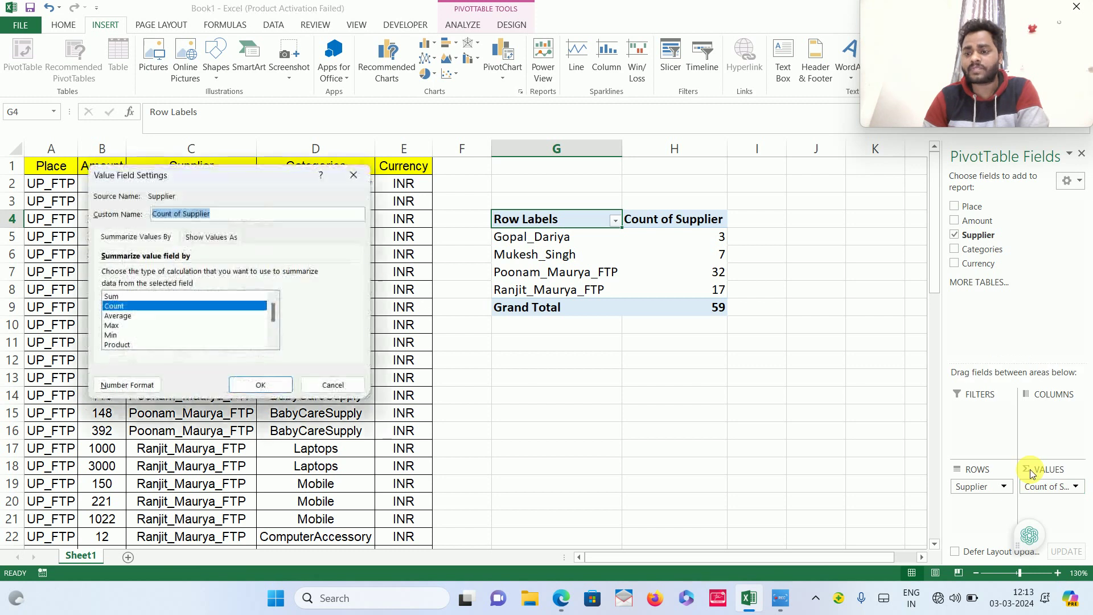
pyautogui.click(153, 295)
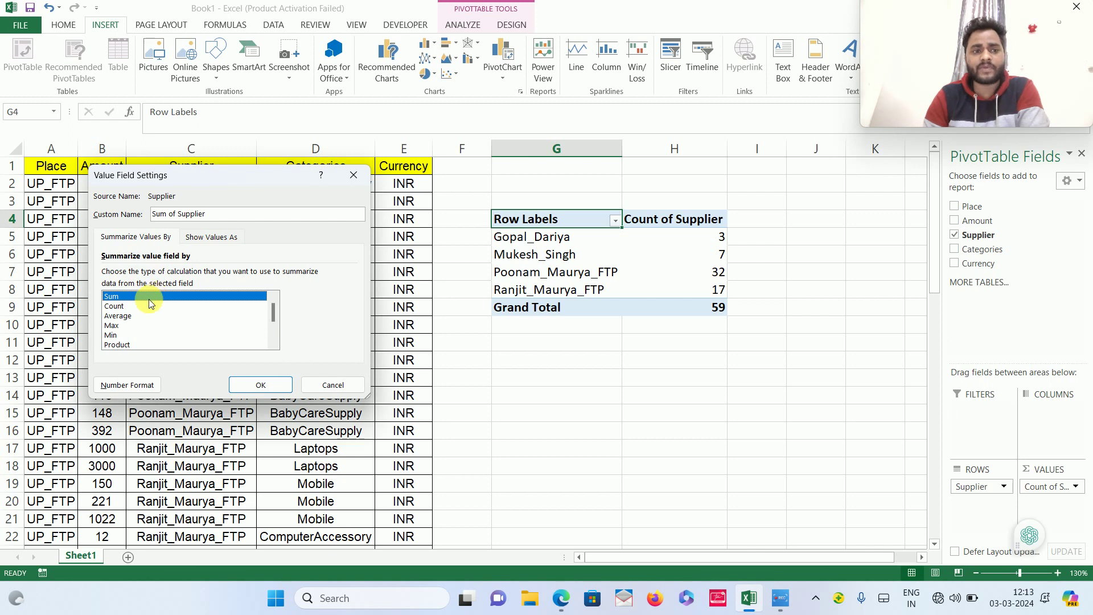
pyautogui.click(142, 307)
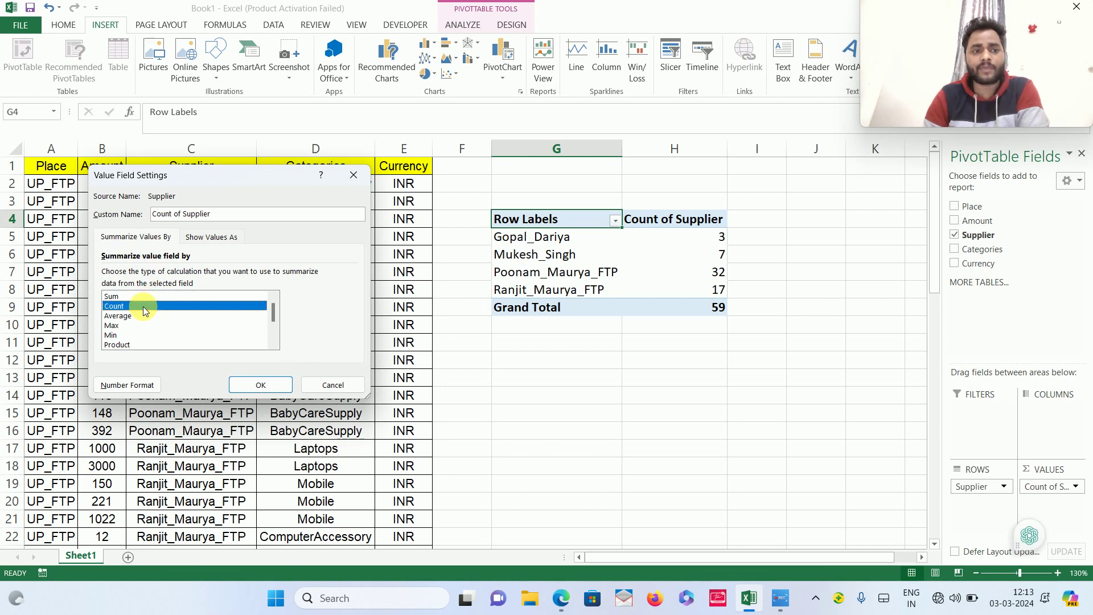
pyautogui.click(262, 385)
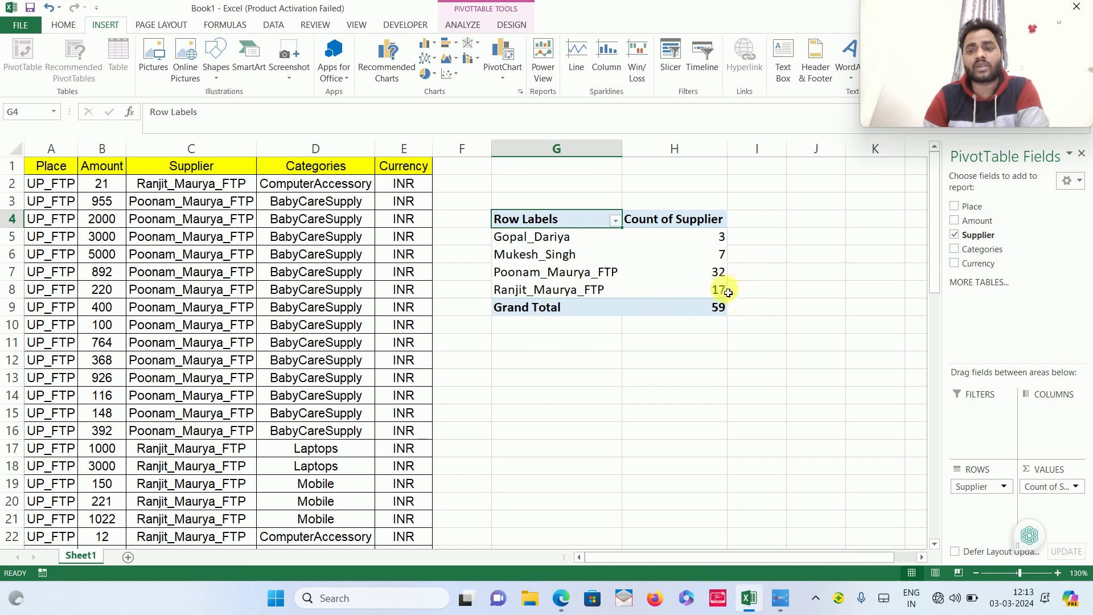
pyautogui.moveTo(727, 292)
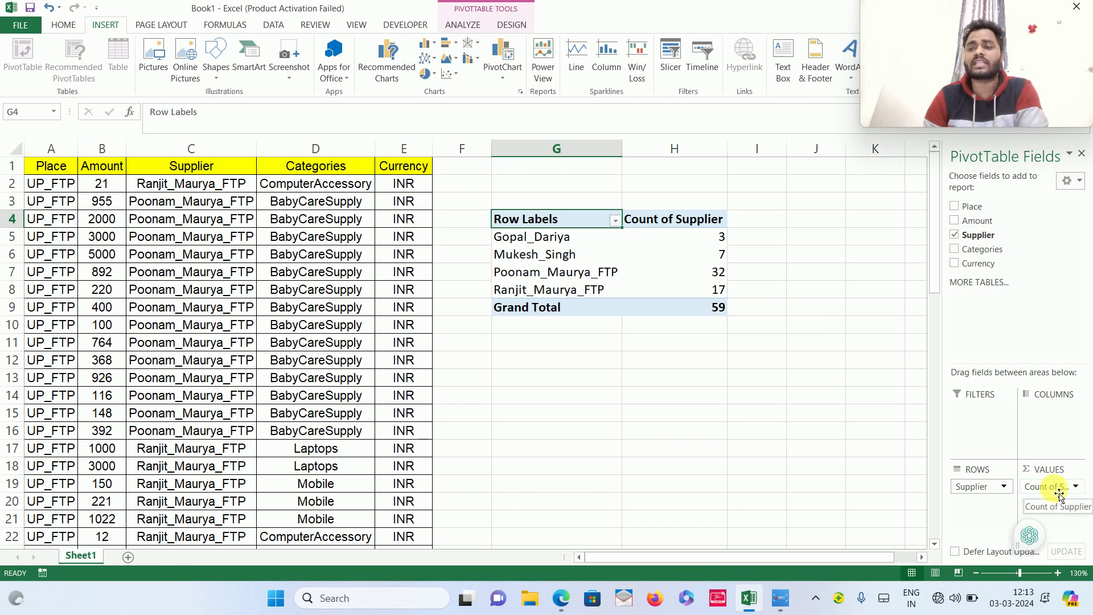
pyautogui.moveTo(1036, 340); pyautogui.dragTo(1018, 252)
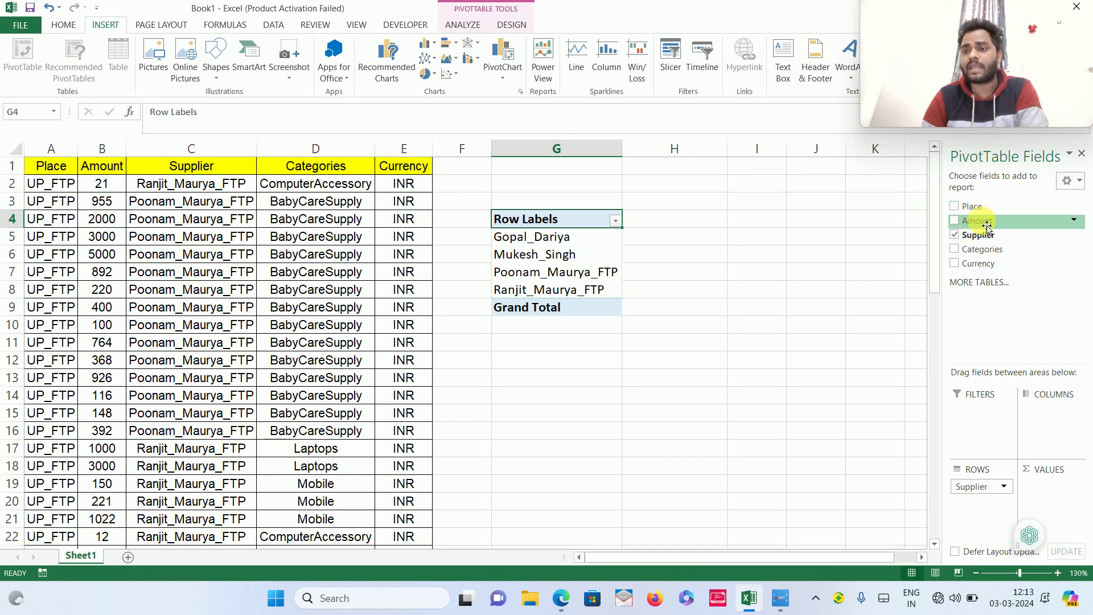
# Add the Amount field to the PivotTable's values, summarized by Sum.
pyautogui.moveTo(987, 227); pyautogui.dragTo(1051, 496)
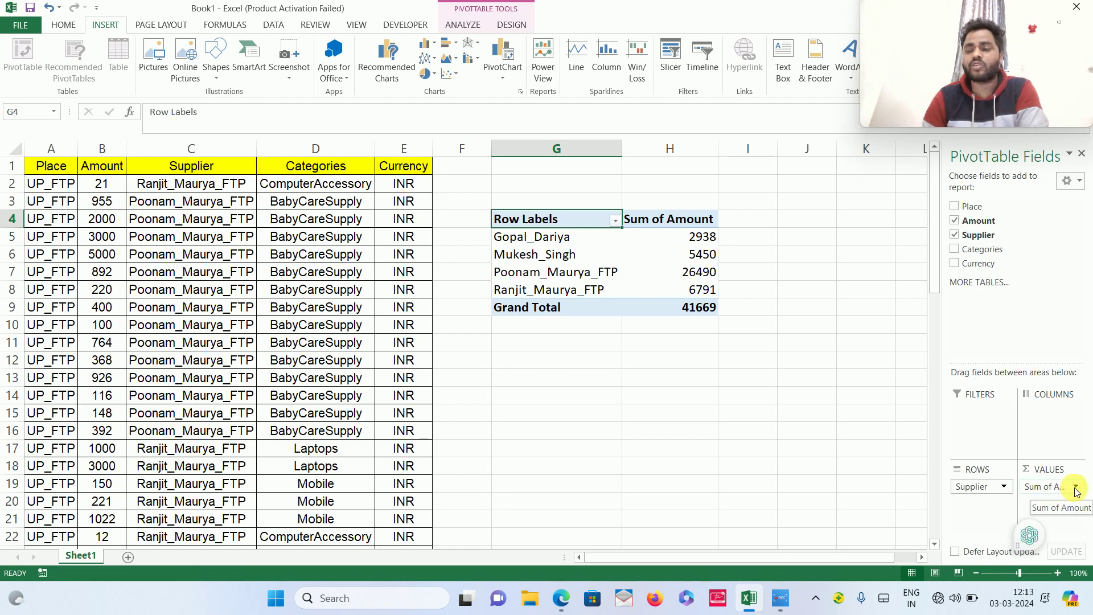
pyautogui.click(1077, 491)
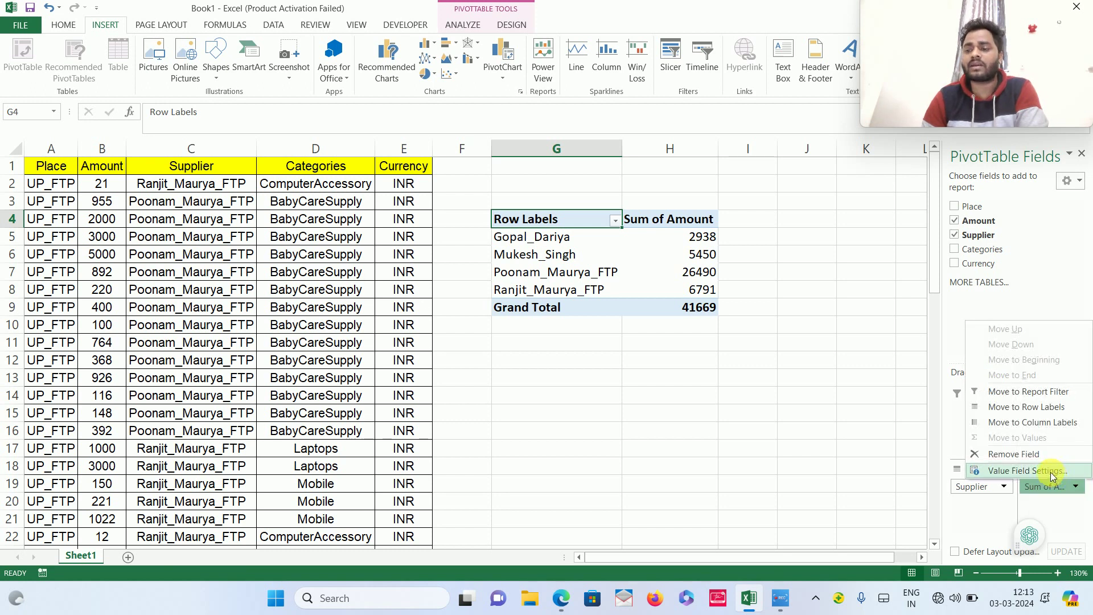
pyautogui.click(1052, 476)
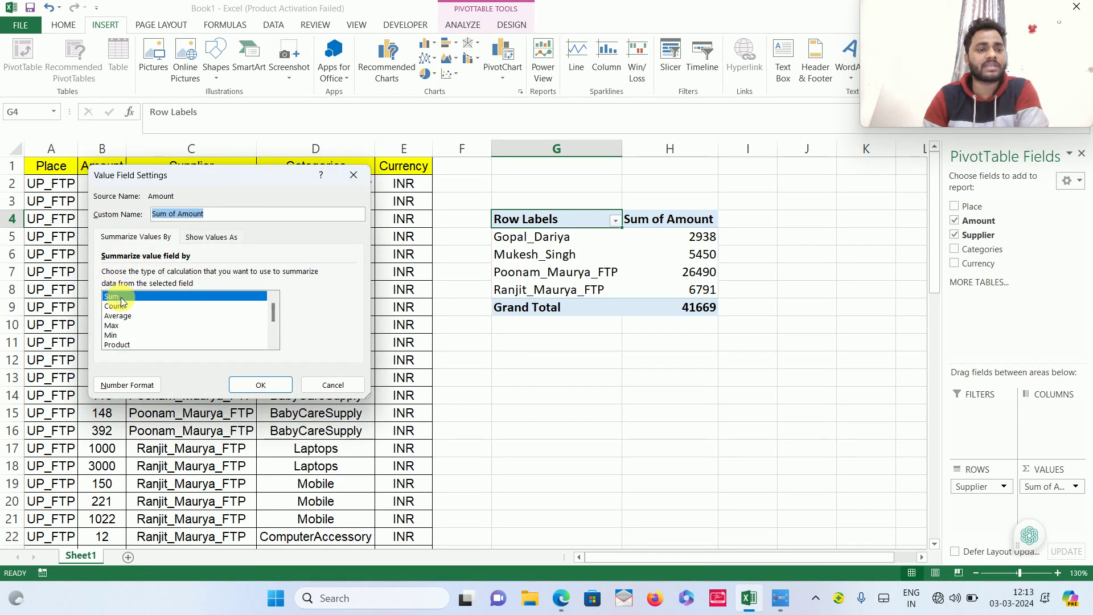
pyautogui.click(265, 387)
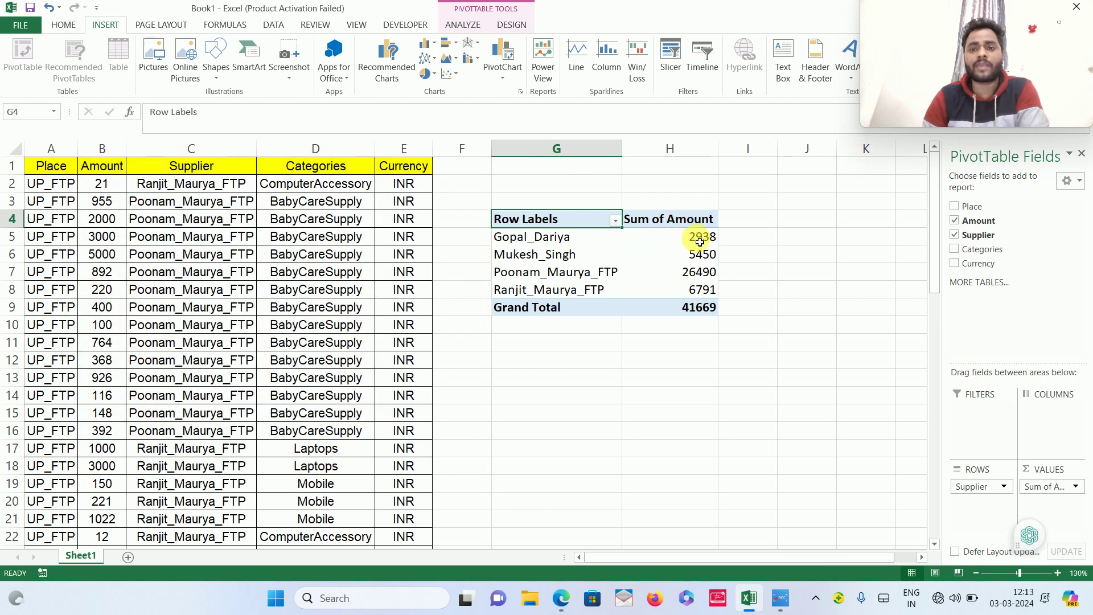
# Review the Sum of Amount figures of the first three suppliers and close the PivotTable field list.
pyautogui.click(700, 242)
pyautogui.click(683, 255)
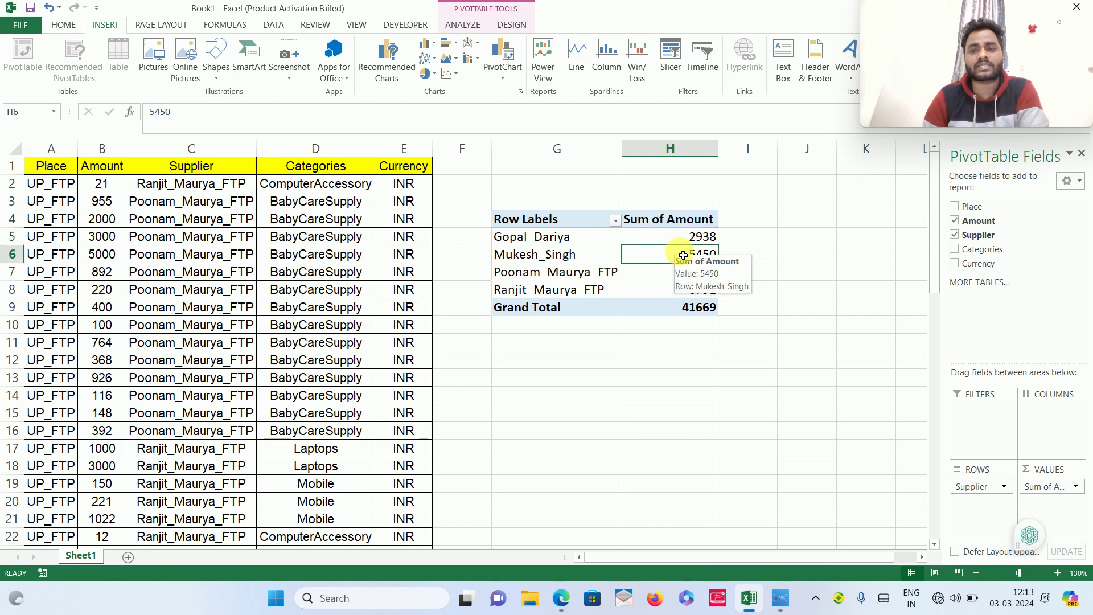
pyautogui.click(658, 273)
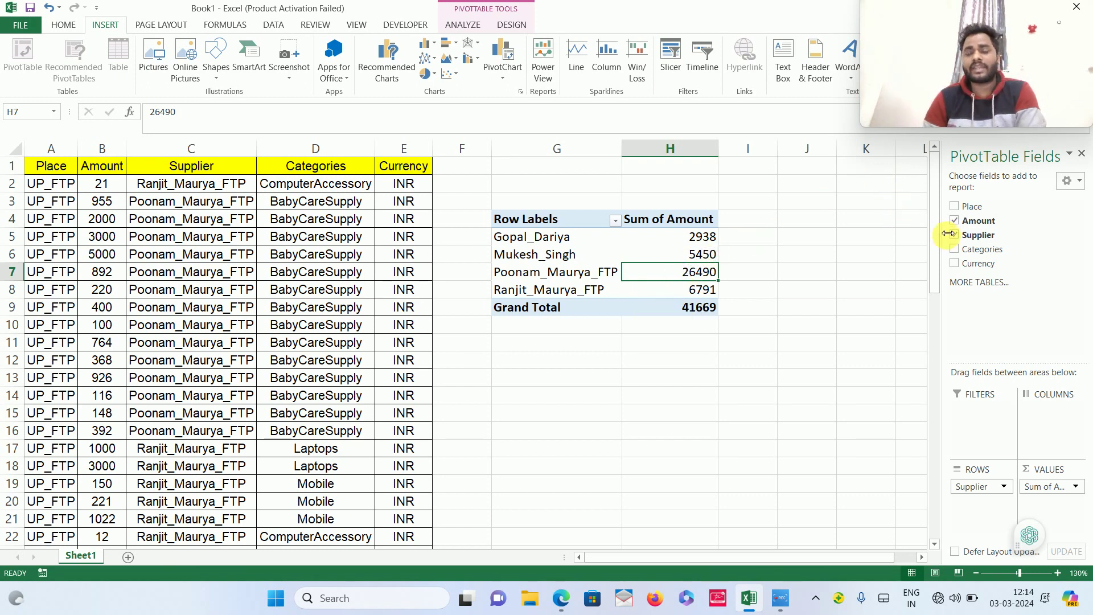
pyautogui.click(1081, 155)
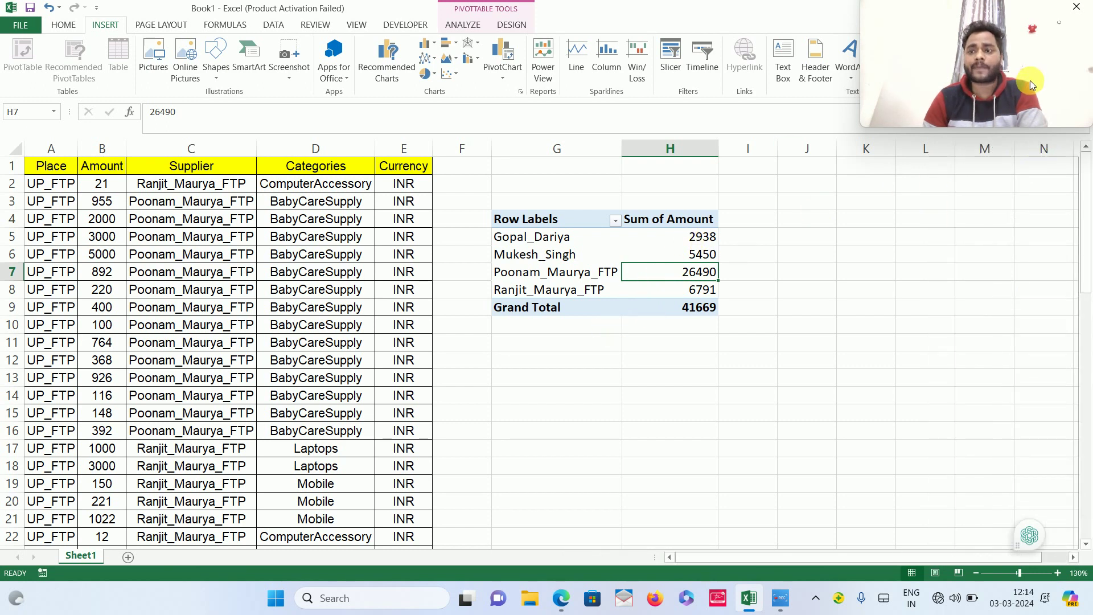
pyautogui.moveTo(1030, 80); pyautogui.dragTo(1022, 575)
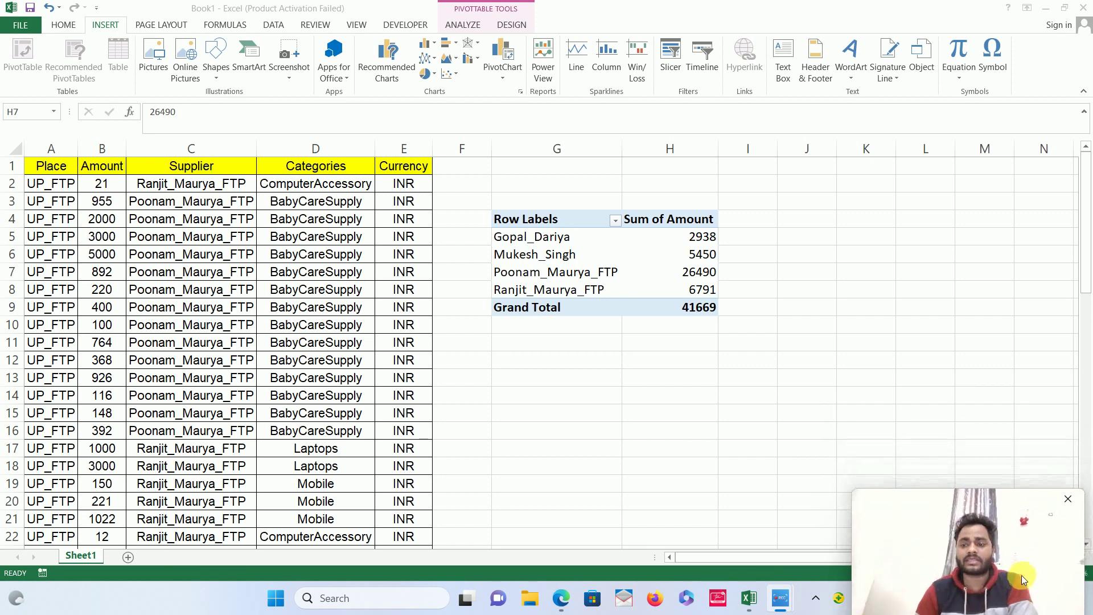
# Display the PivotTable field list again and close it.
pyautogui.click(561, 256)
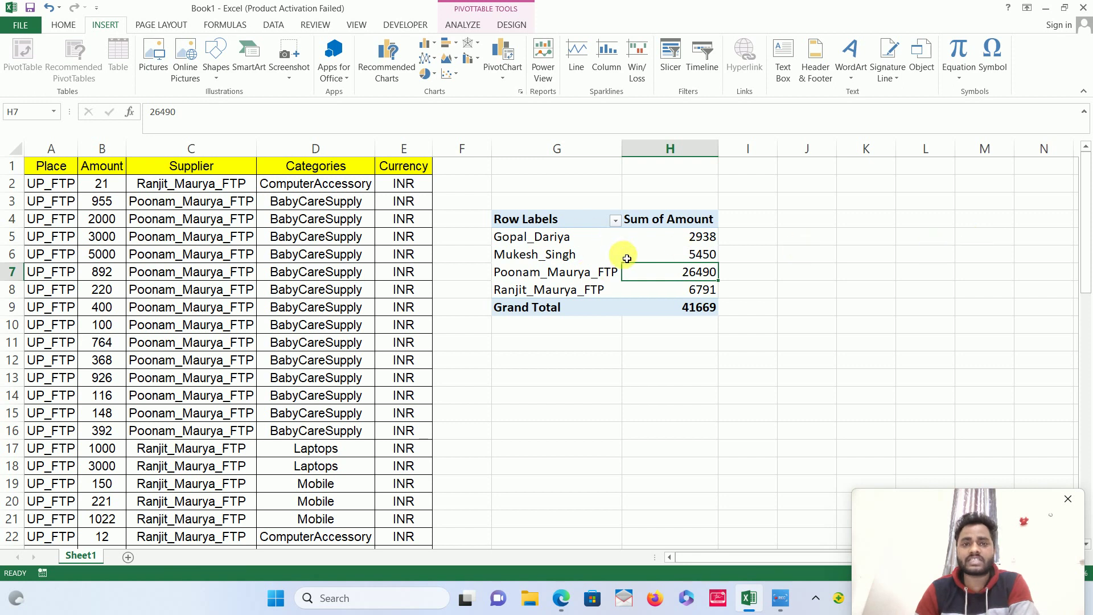
pyautogui.click(463, 24)
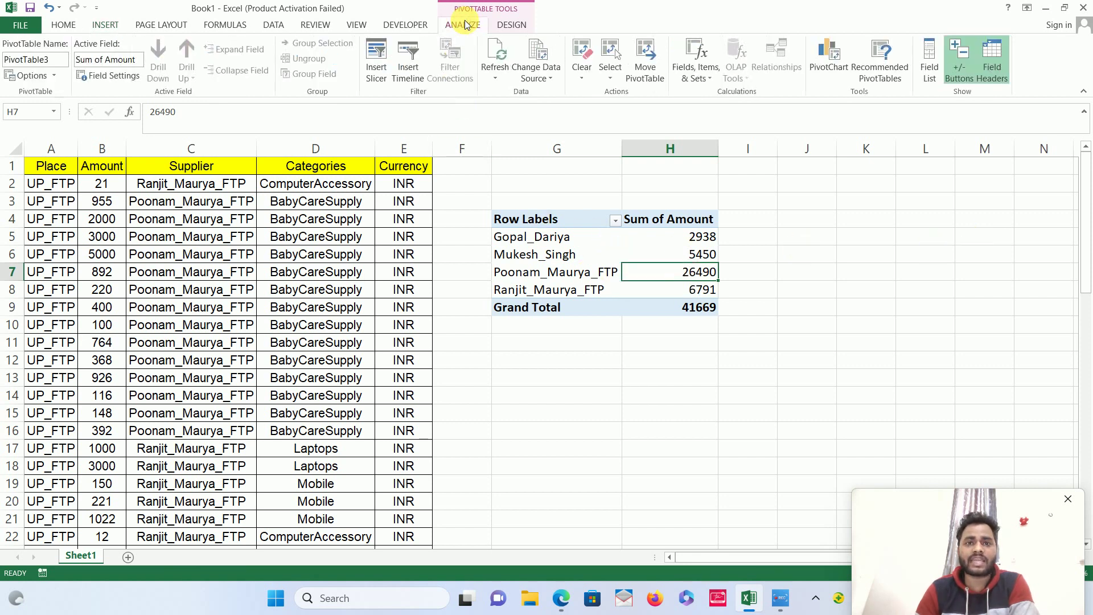
pyautogui.click(928, 69)
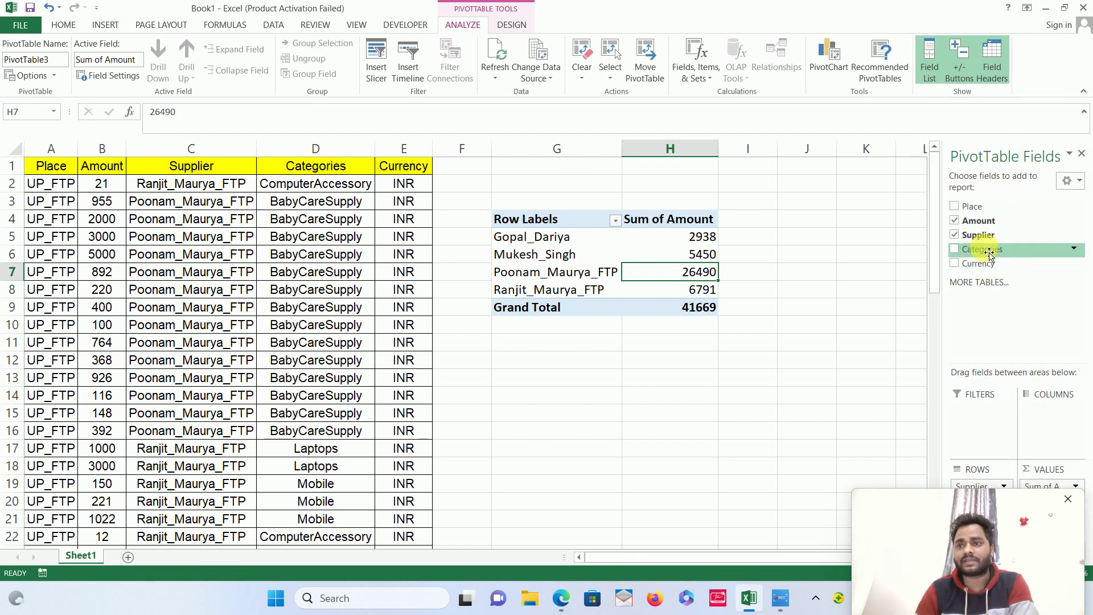
pyautogui.click(1082, 153)
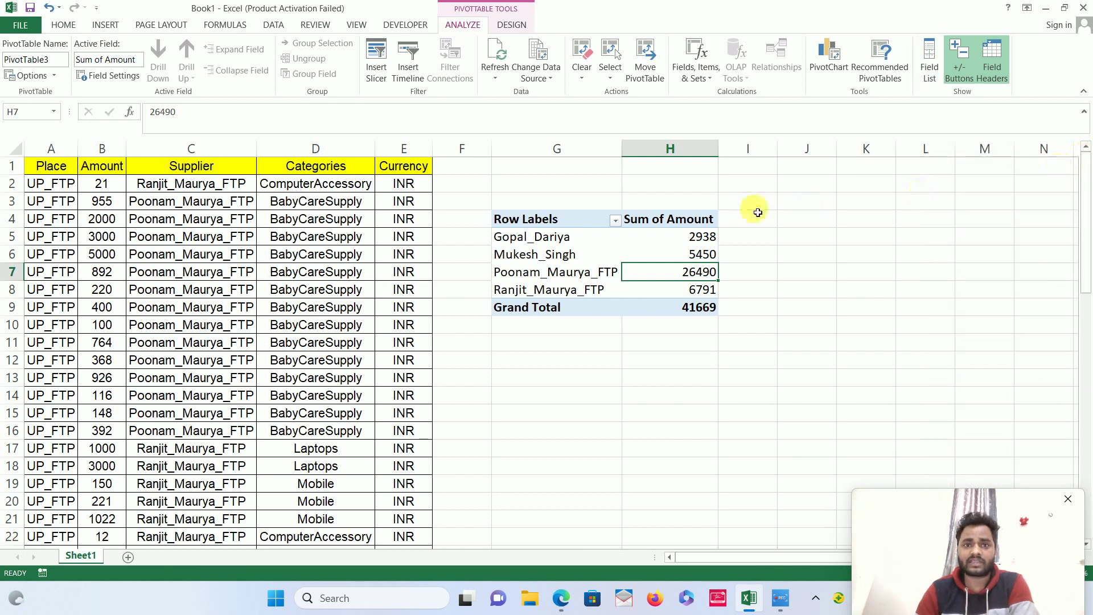
# Copy the whole supplier PivotTable in G4:H9 and paste it below, starting at cell G14.
pyautogui.click(566, 225)
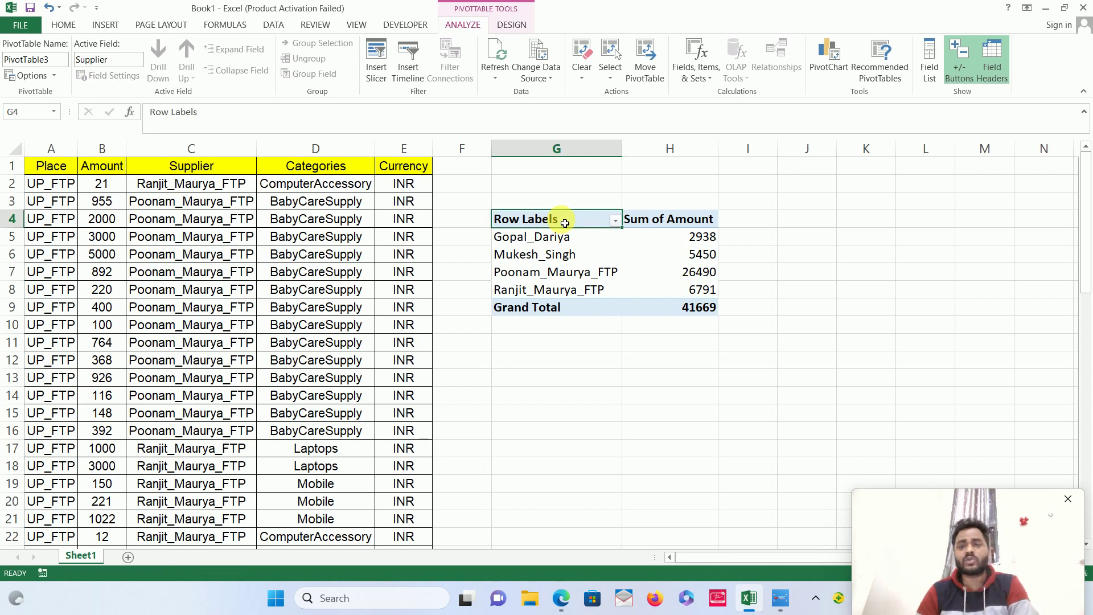
pyautogui.hotkey('shift', 'Right')
pyautogui.hotkey('shift', 'Right')
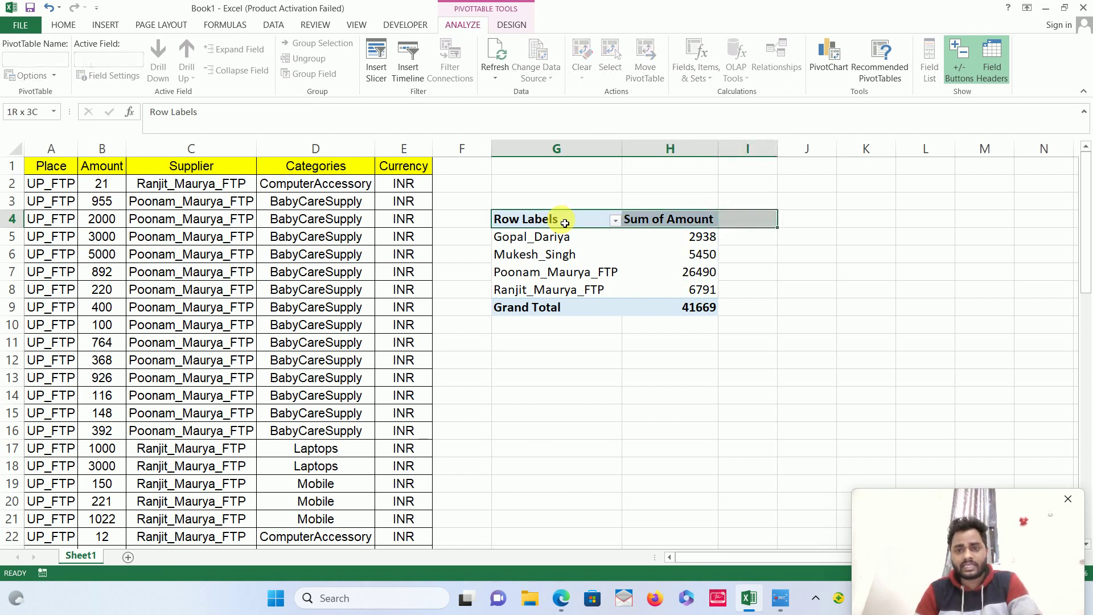
pyautogui.hotkey('shift', 'Left')
pyautogui.hotkey('shift', 'Down')
pyautogui.hotkey('shift', 'Down')
pyautogui.hotkey('shift', 'Down')
pyautogui.hotkey('shift', 'Down')
pyautogui.hotkey('shift', 'Down')
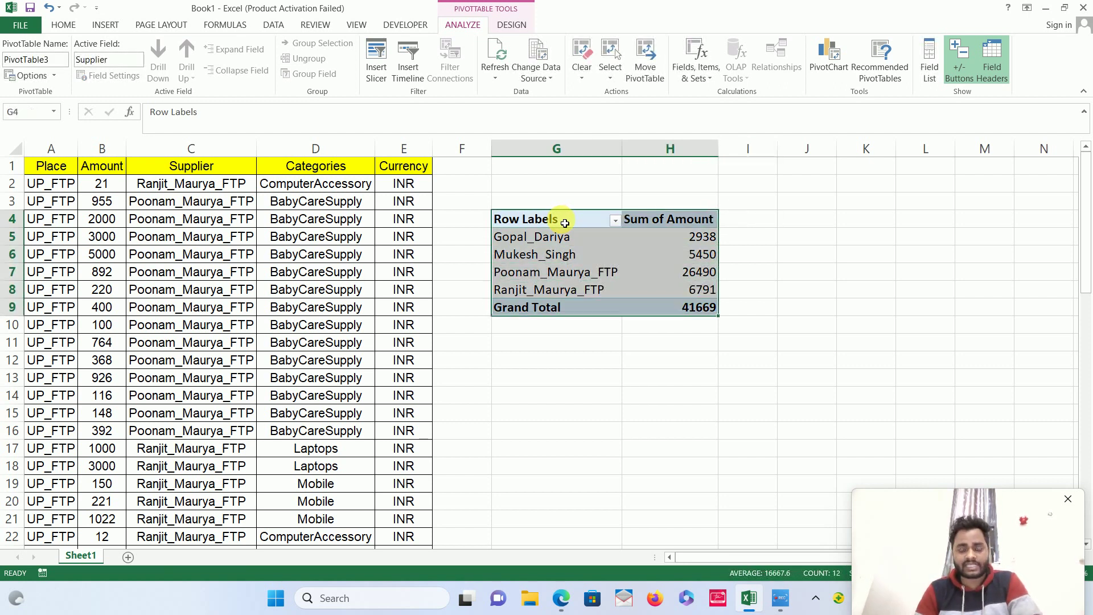
pyautogui.click(558, 404)
pyautogui.hotkey('ctrl', 'v')
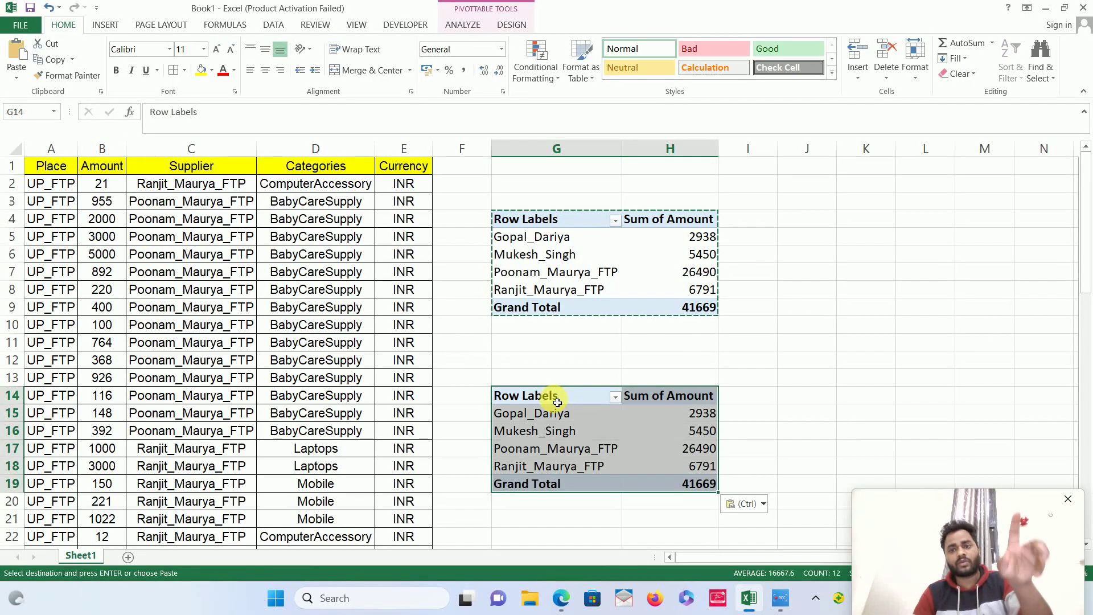
# Replace the Supplier field with Categories in the rows of the copied PivotTable.
pyautogui.click(591, 432)
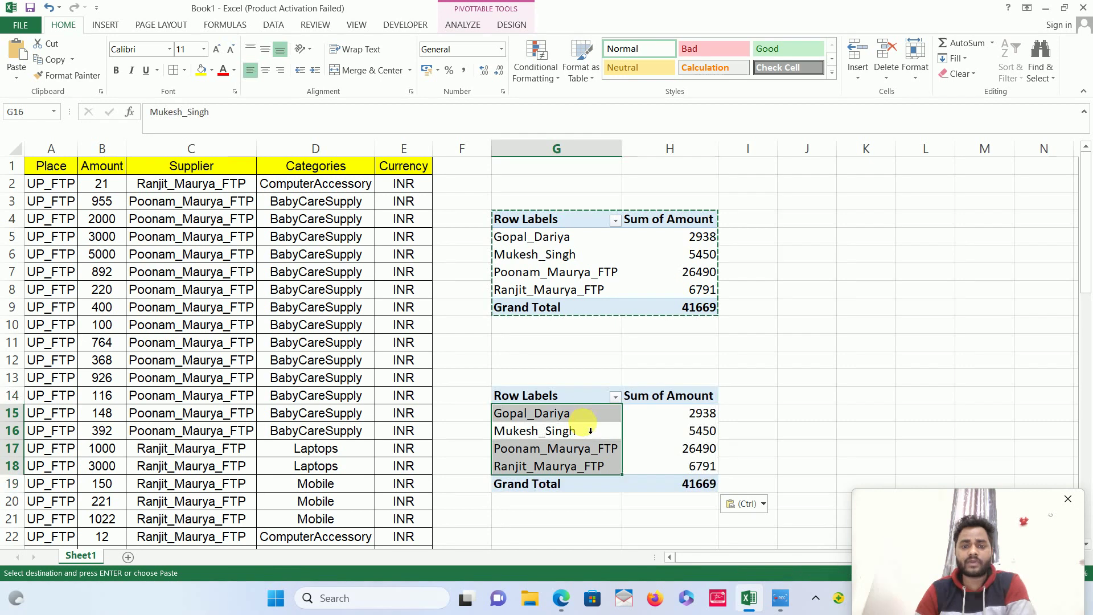
pyautogui.click(650, 436)
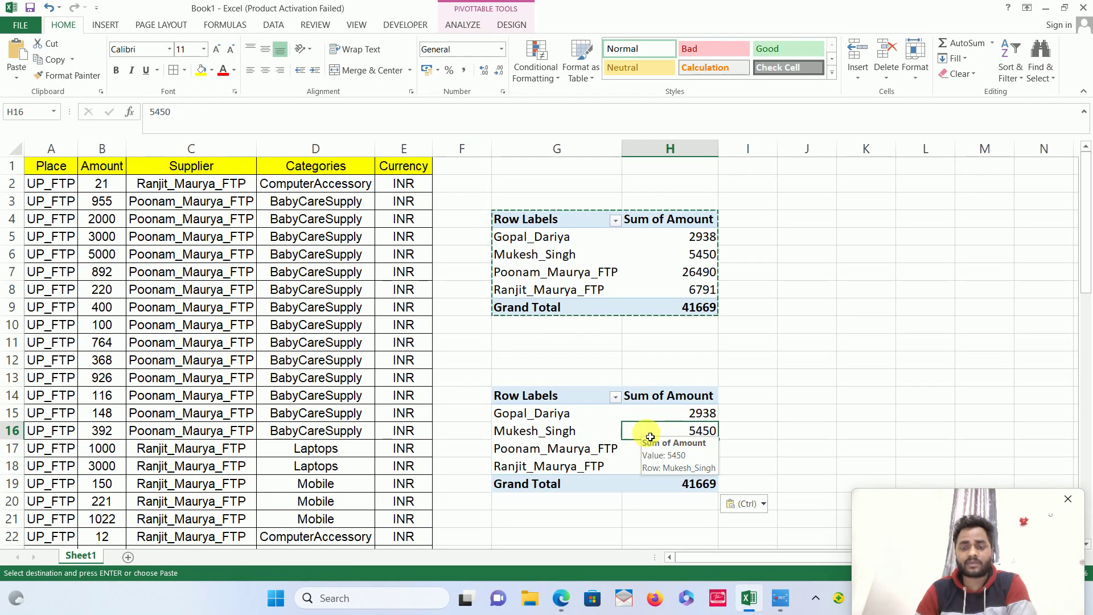
pyautogui.click(592, 431)
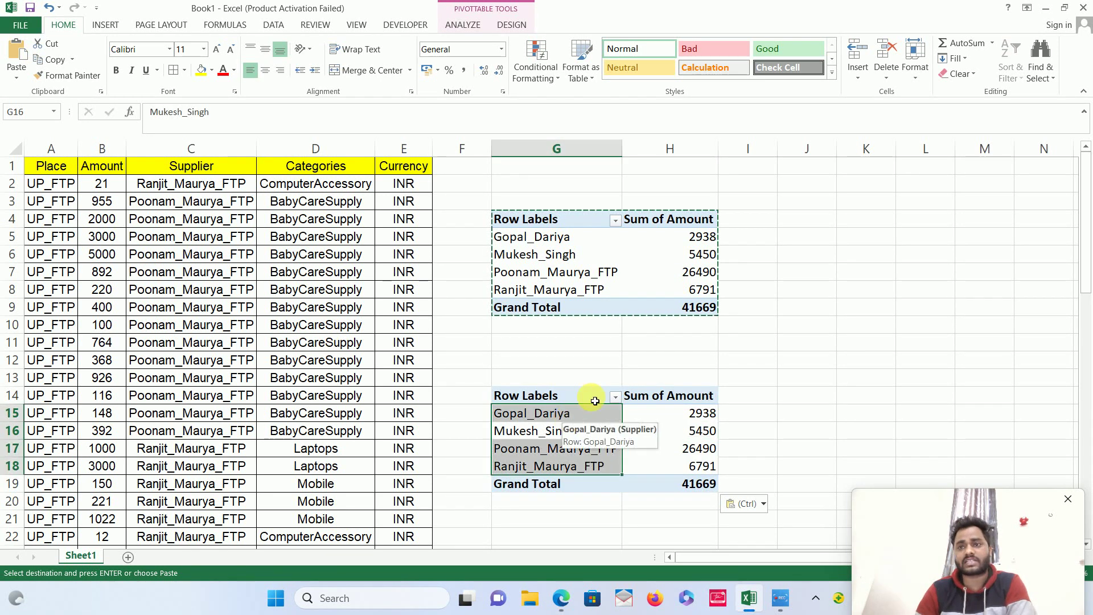
pyautogui.click(681, 435)
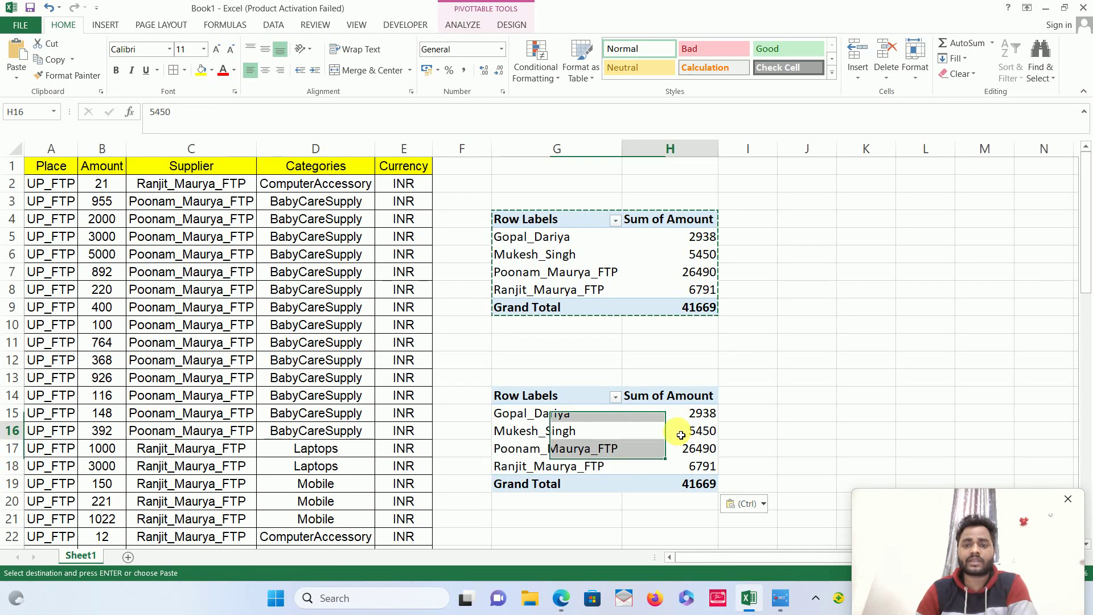
pyautogui.click(476, 25)
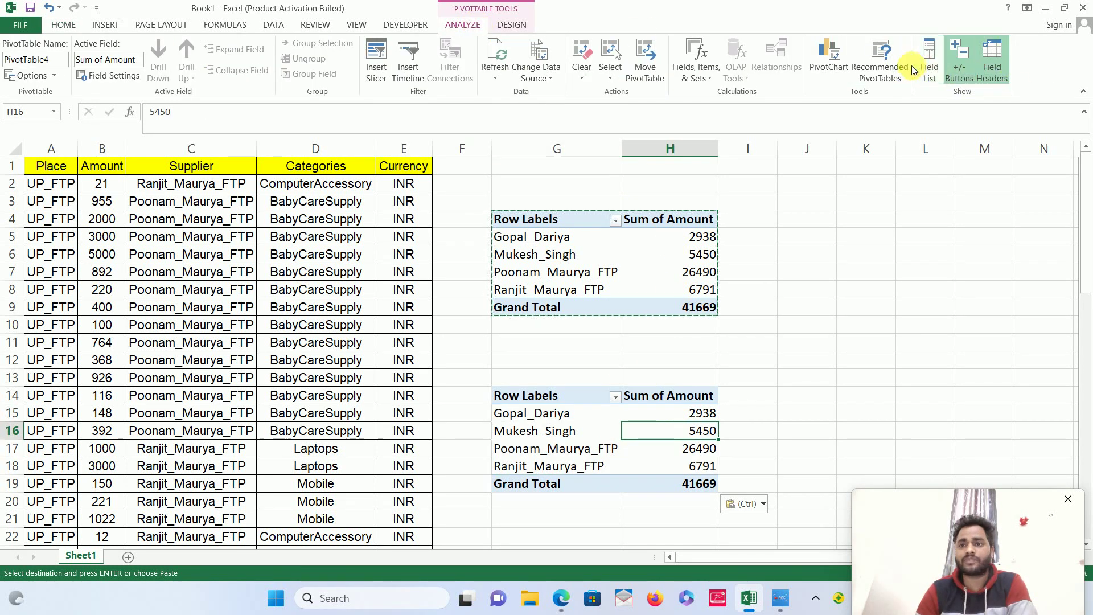
pyautogui.click(930, 69)
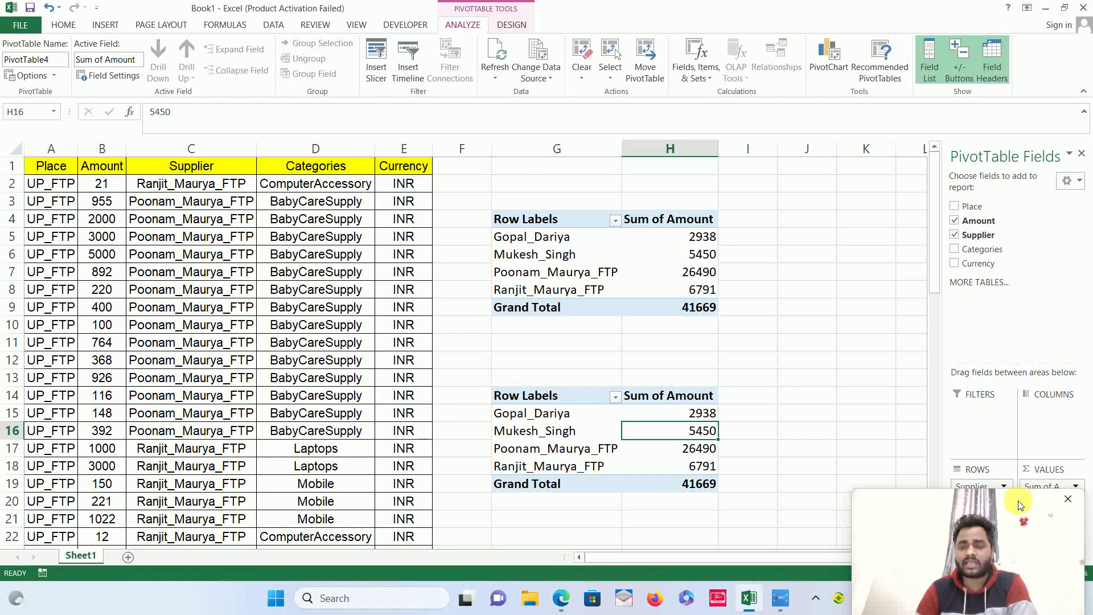
pyautogui.moveTo(992, 511); pyautogui.dragTo(1018, 17)
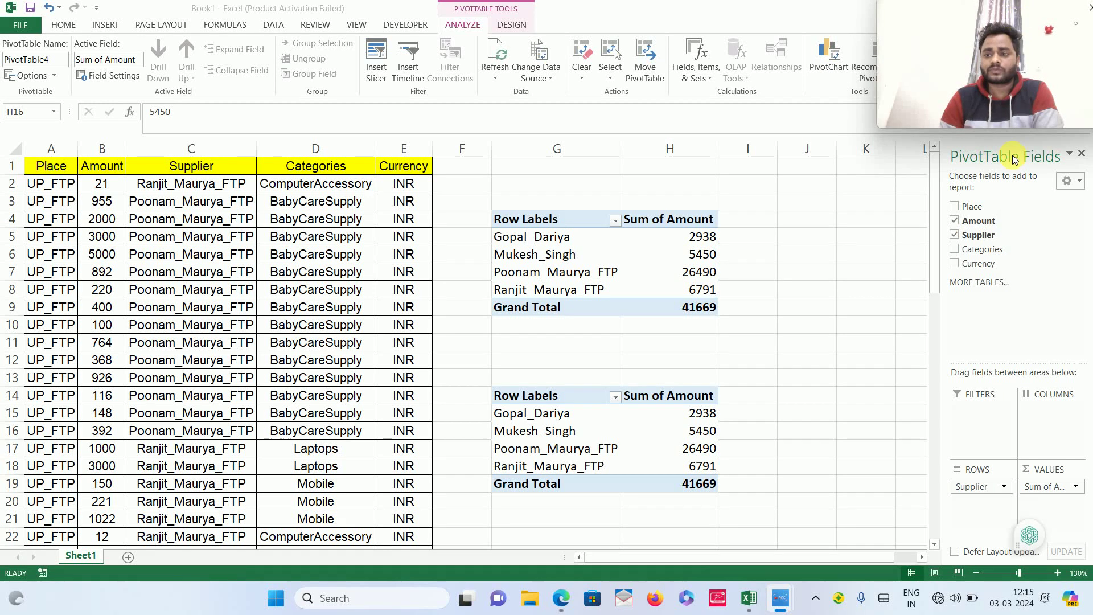
pyautogui.click(986, 488)
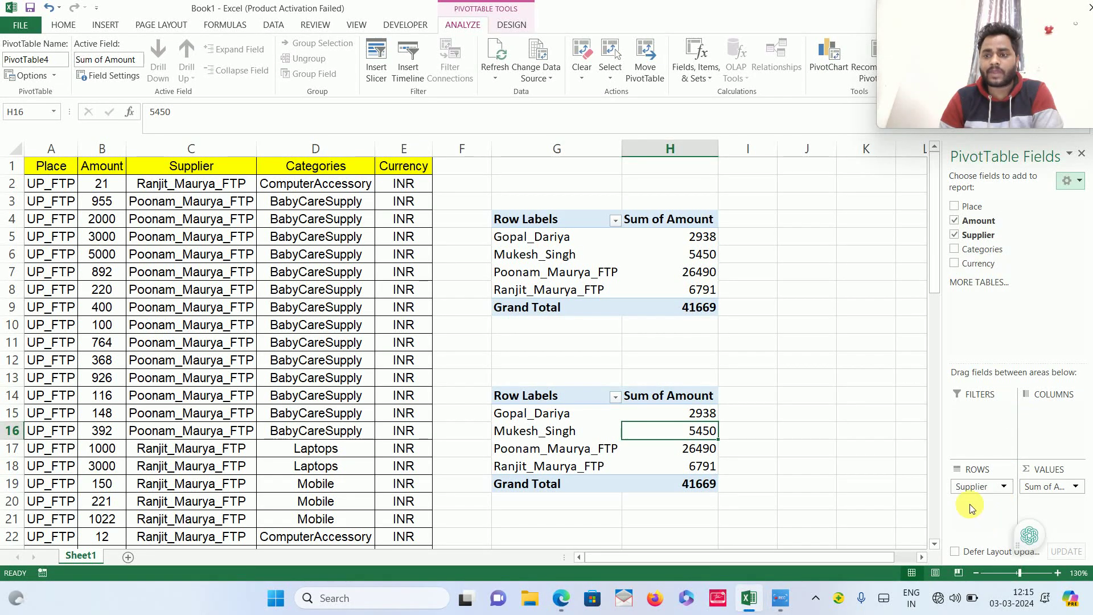
pyautogui.moveTo(973, 490); pyautogui.dragTo(1022, 242)
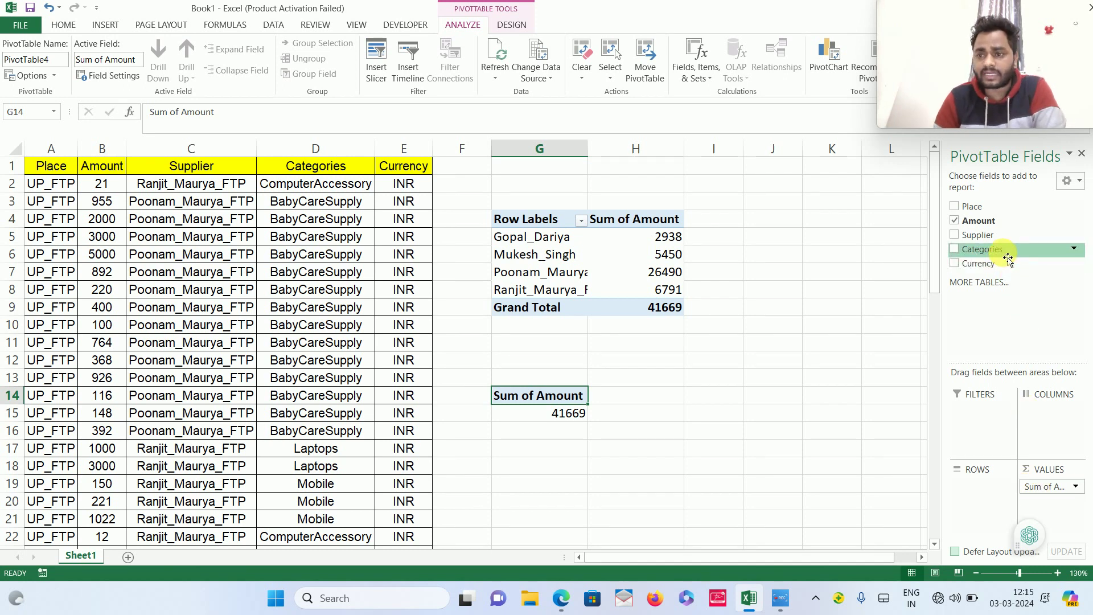
pyautogui.moveTo(1008, 259); pyautogui.dragTo(982, 511)
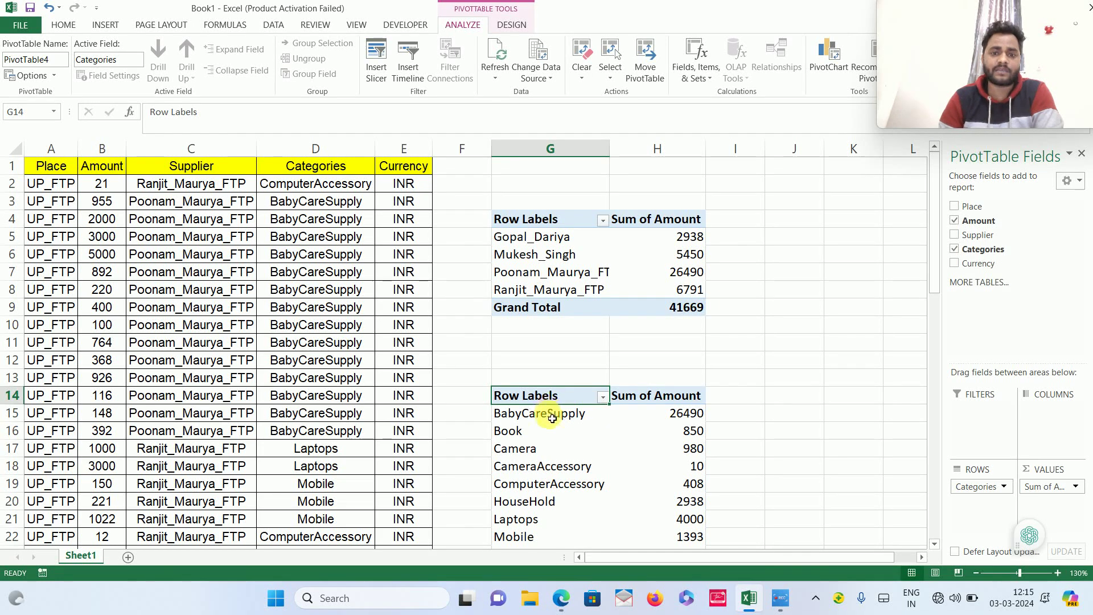
# Review the categories and their Sum of Amount figures in the second PivotTable alongside the source data.
pyautogui.press('Down')
pyautogui.press('Down')
pyautogui.press('Down')
pyautogui.press('Down')
pyautogui.press('Down')
pyautogui.press('Down')
pyautogui.press('Down')
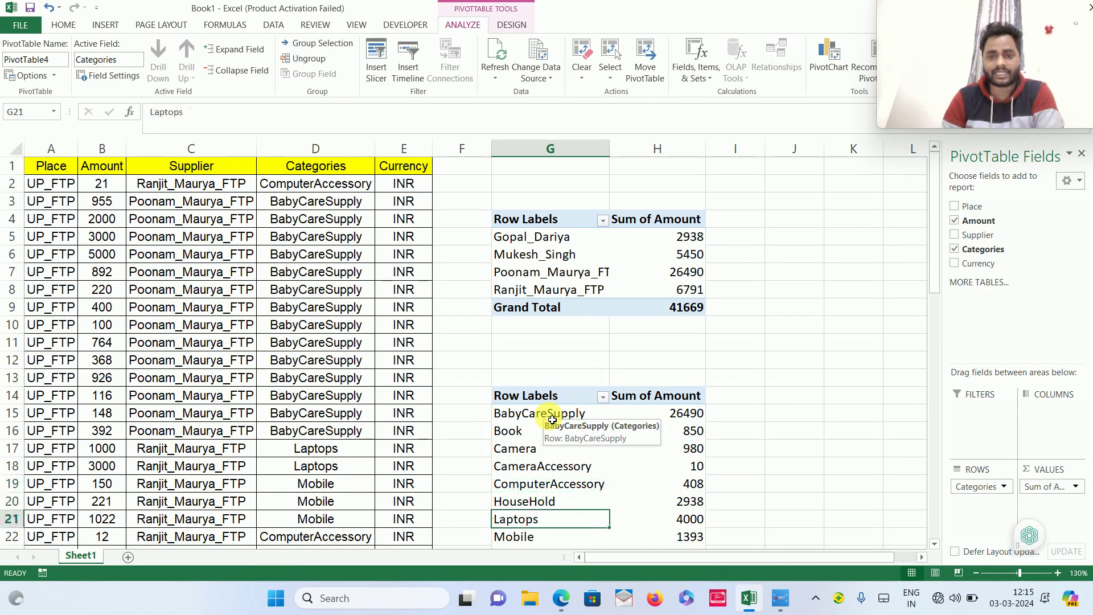
pyautogui.press('Down')
pyautogui.press('Down')
pyautogui.press('Down')
pyautogui.press('Down')
pyautogui.press('Up')
pyautogui.press('Up')
pyautogui.press('Up')
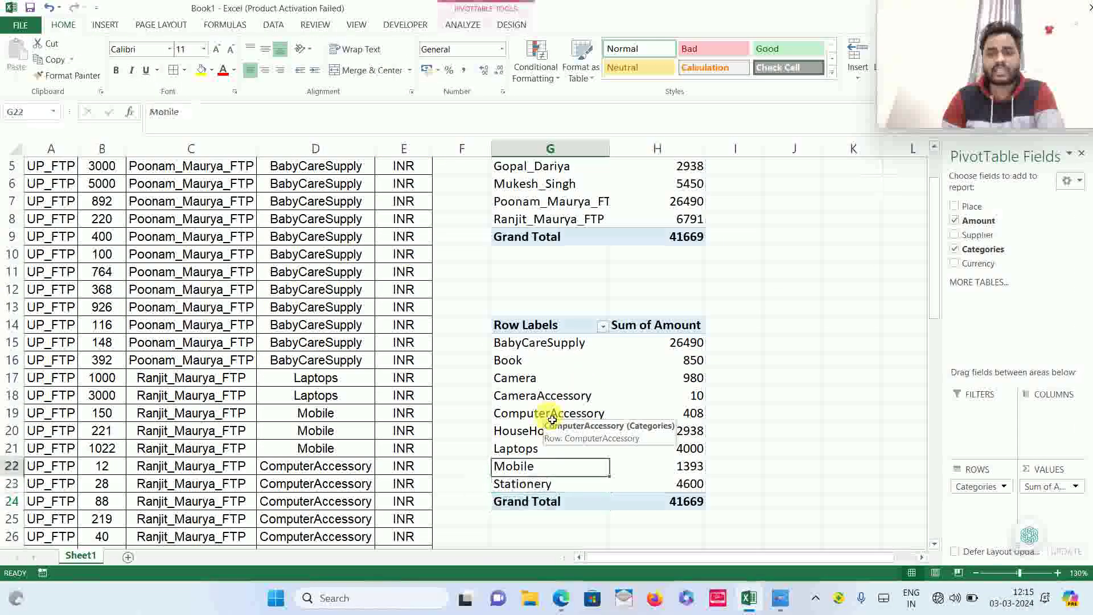
pyautogui.press('Up')
pyautogui.press('Up')
pyautogui.press('Up')
pyautogui.press('Up')
pyautogui.press('Up')
pyautogui.press('Up')
pyautogui.press('Up')
pyautogui.press('Right')
pyautogui.press('Right')
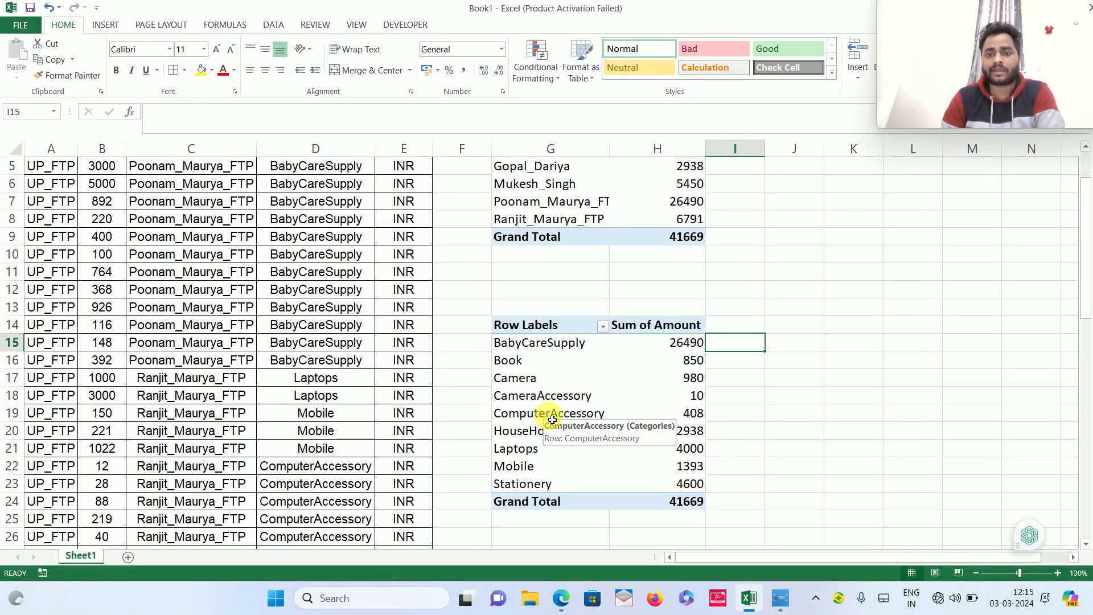
pyautogui.press('Left')
pyautogui.press('Left')
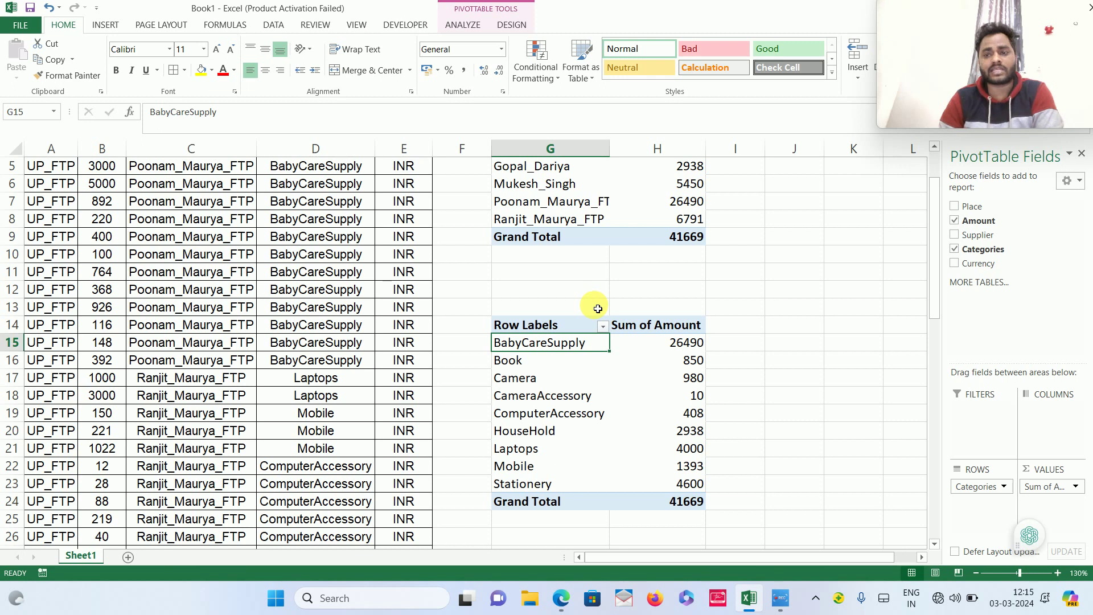
pyautogui.moveTo(660, 346)
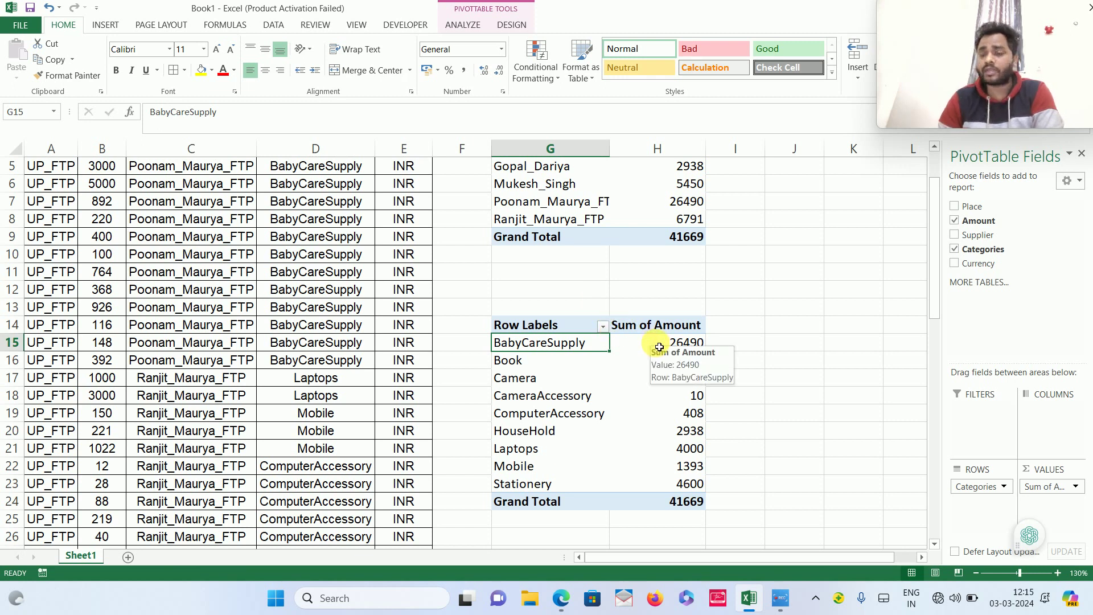
pyautogui.click(188, 287)
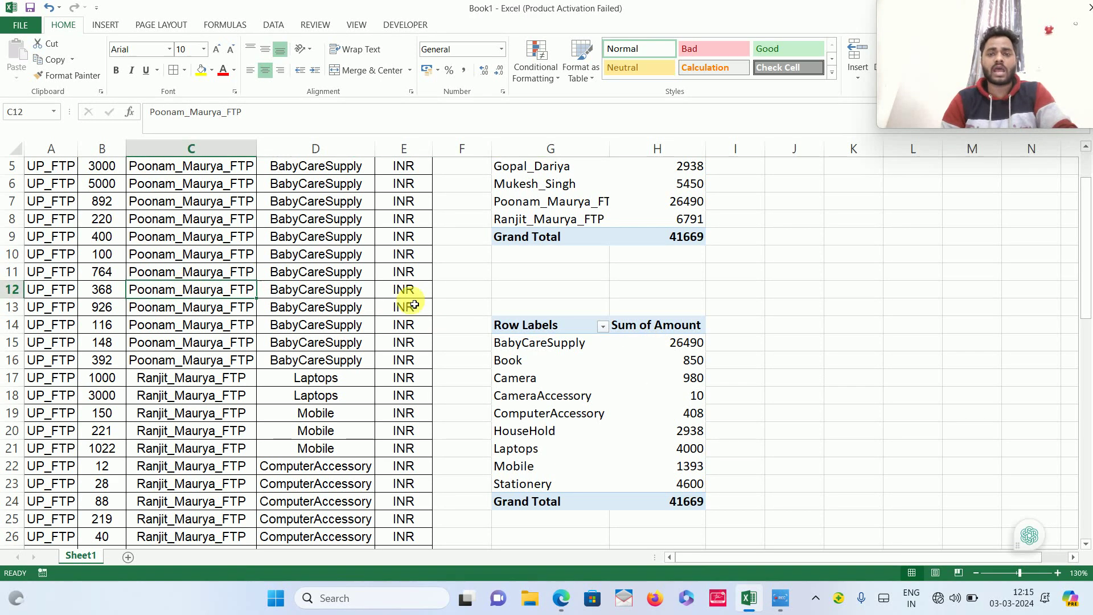
pyautogui.click(527, 348)
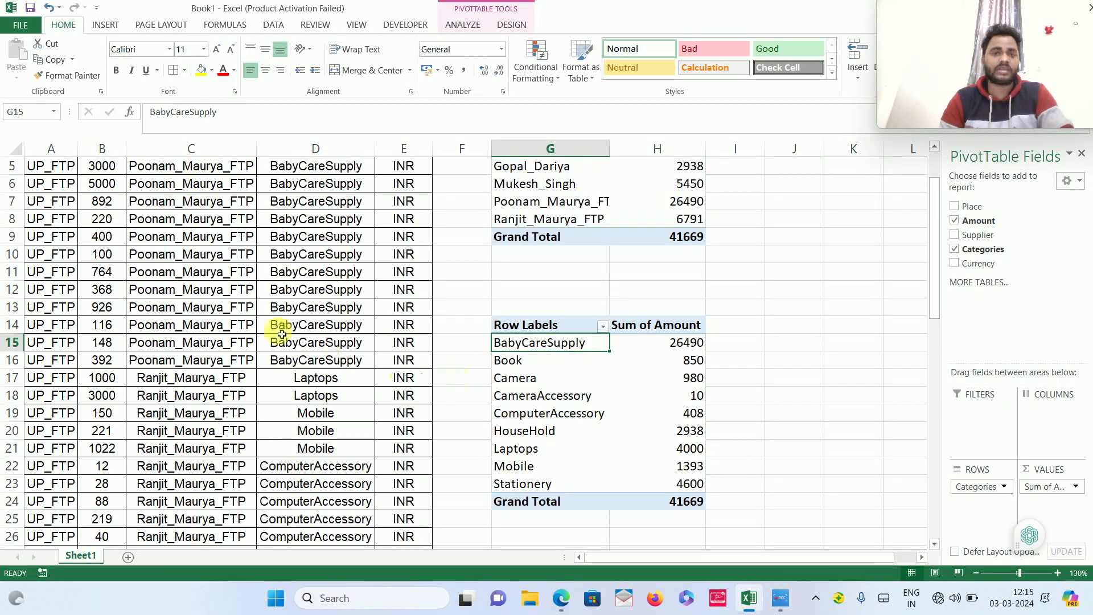
# Create a PivotTable from A1:E60 on a new worksheet with the PivotTable and PivotChart Wizard, basing it on the existing report PivotTable4.
pyautogui.click(253, 323)
pyautogui.press('Home')
pyautogui.hotkey('ctrl', 'Home')
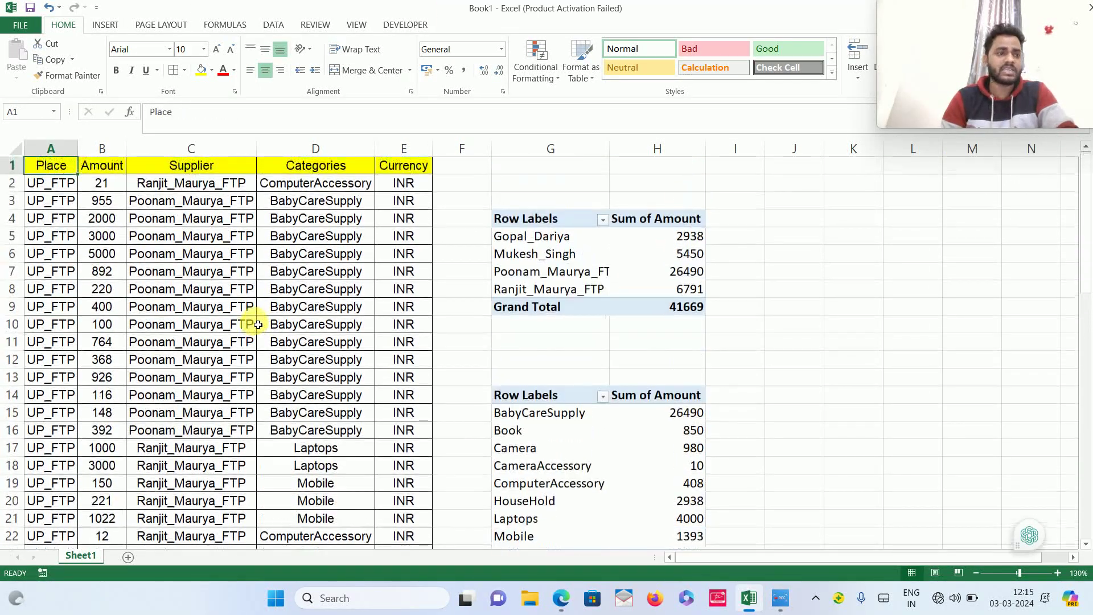
pyautogui.hotkey('ctrl', 'shift', 'Right')
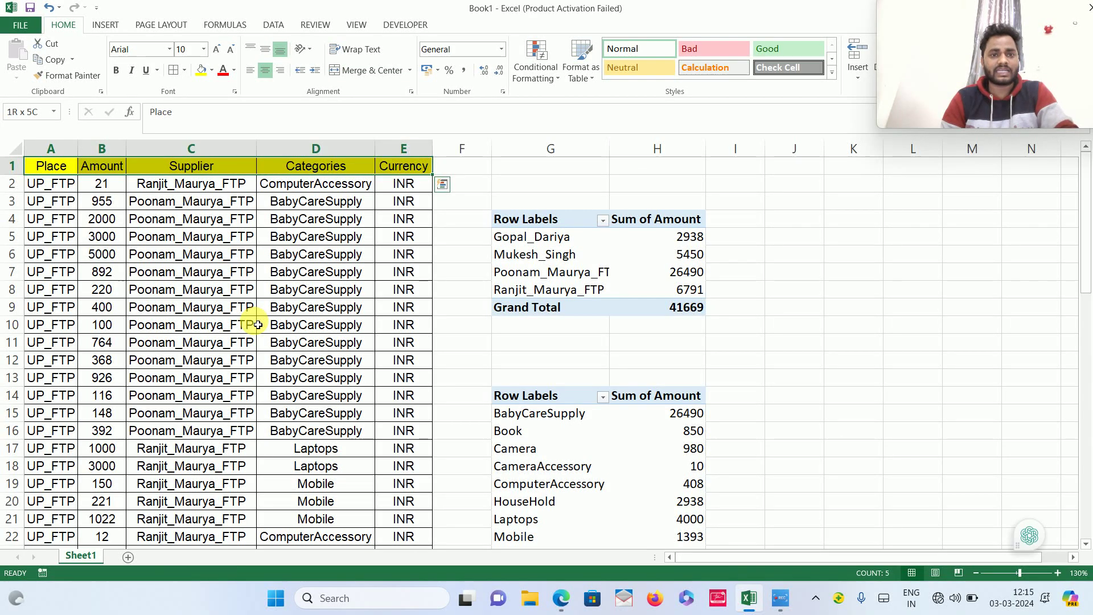
pyautogui.hotkey('ctrl', 'shift', 'Down')
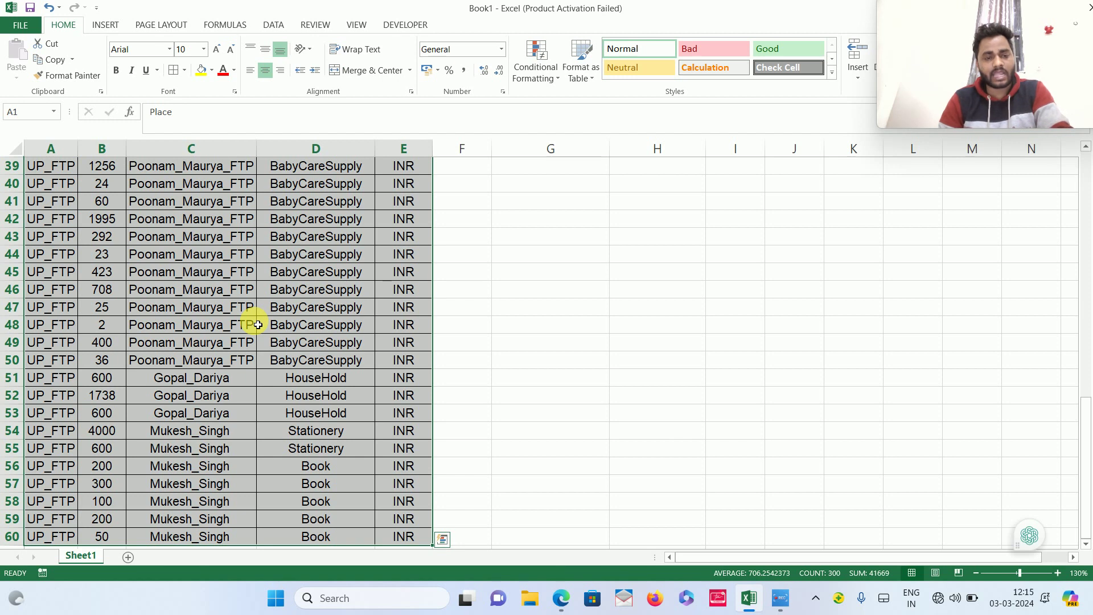
pyautogui.press('alt')
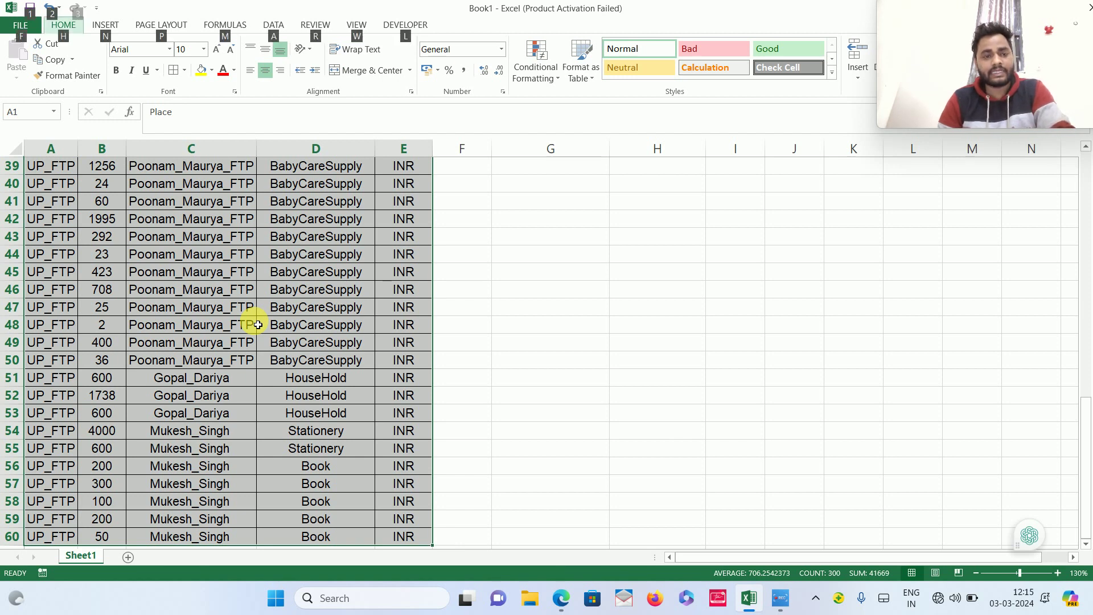
pyautogui.press('d')
pyautogui.press('p')
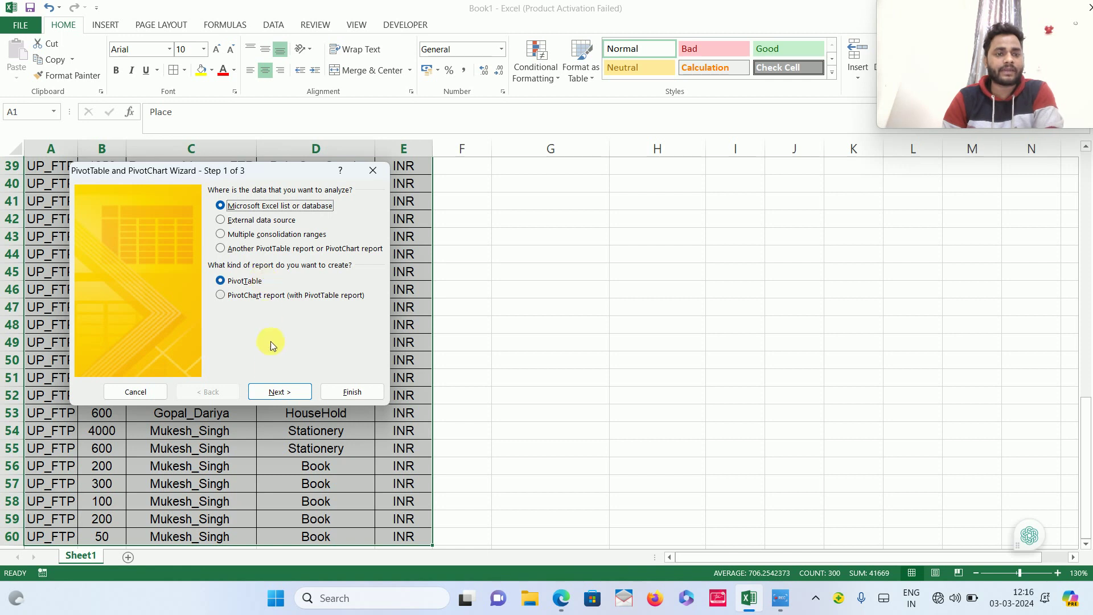
pyautogui.click(275, 393)
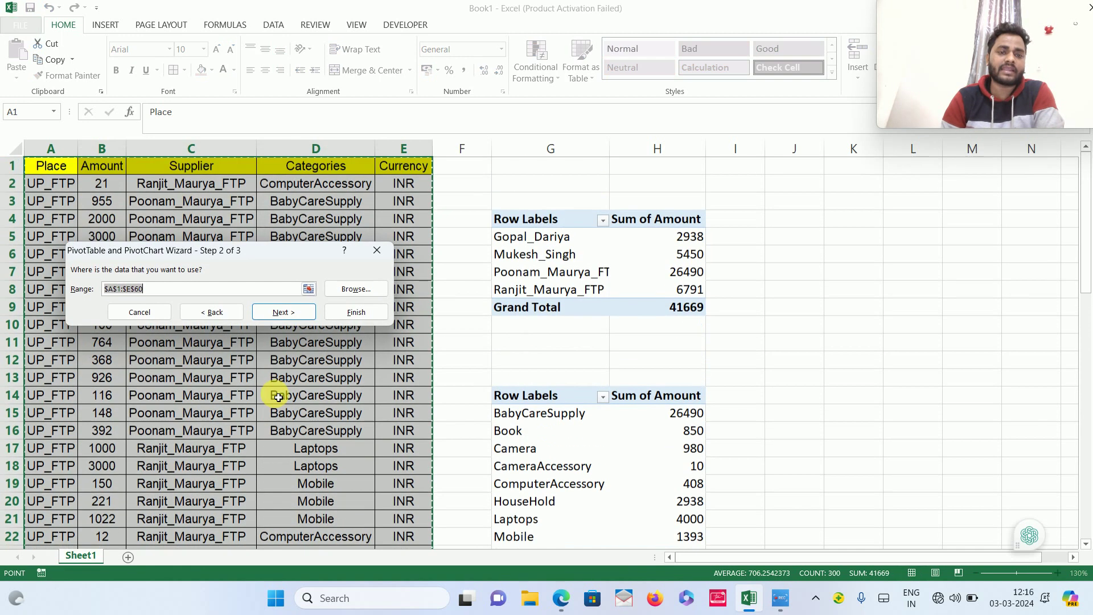
pyautogui.click(277, 319)
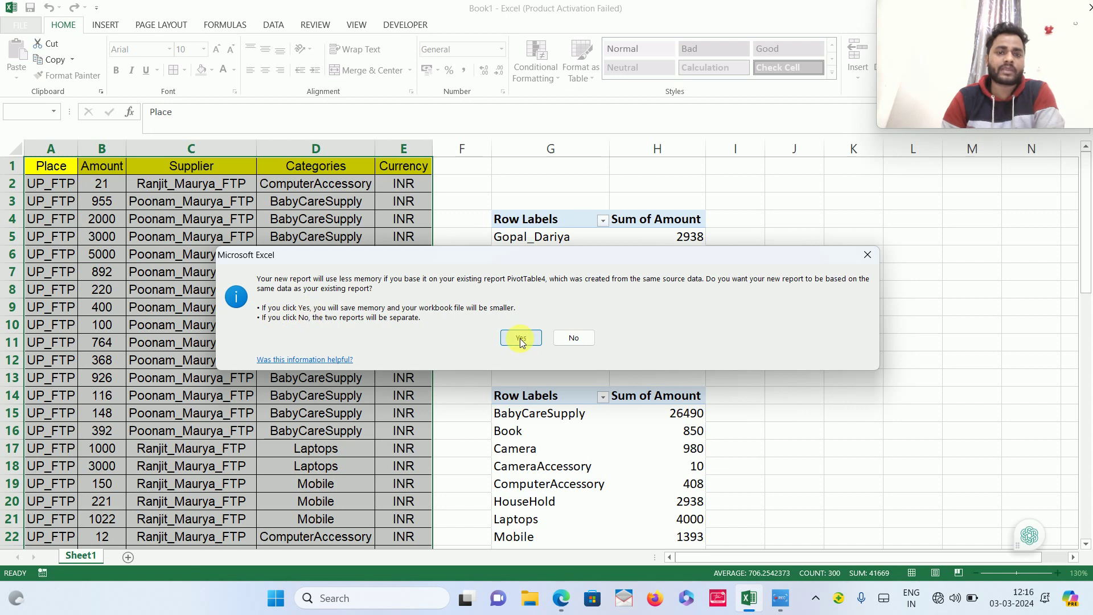
pyautogui.click(521, 339)
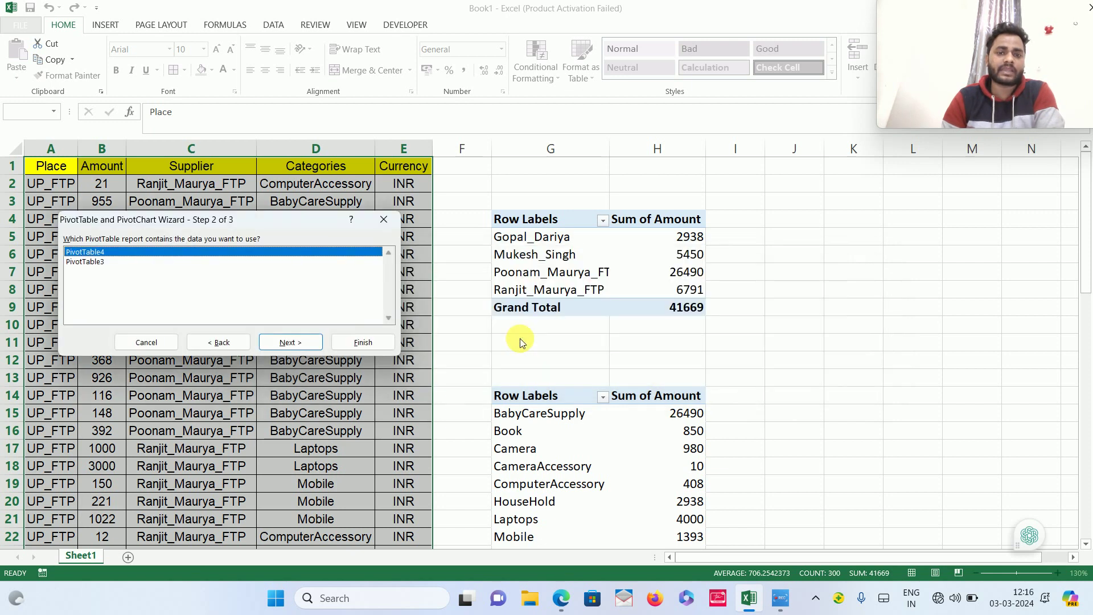
pyautogui.click(300, 342)
pyautogui.click(413, 357)
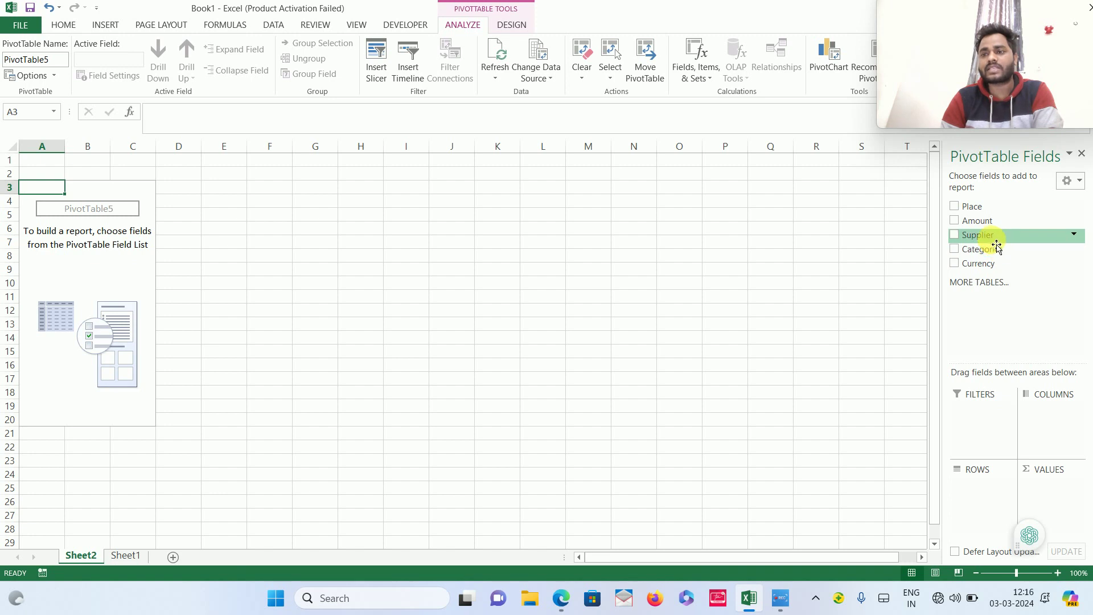
# Add the Supplier field to the rows of the new sheet's empty PivotTable.
pyautogui.moveTo(997, 244); pyautogui.dragTo(993, 494)
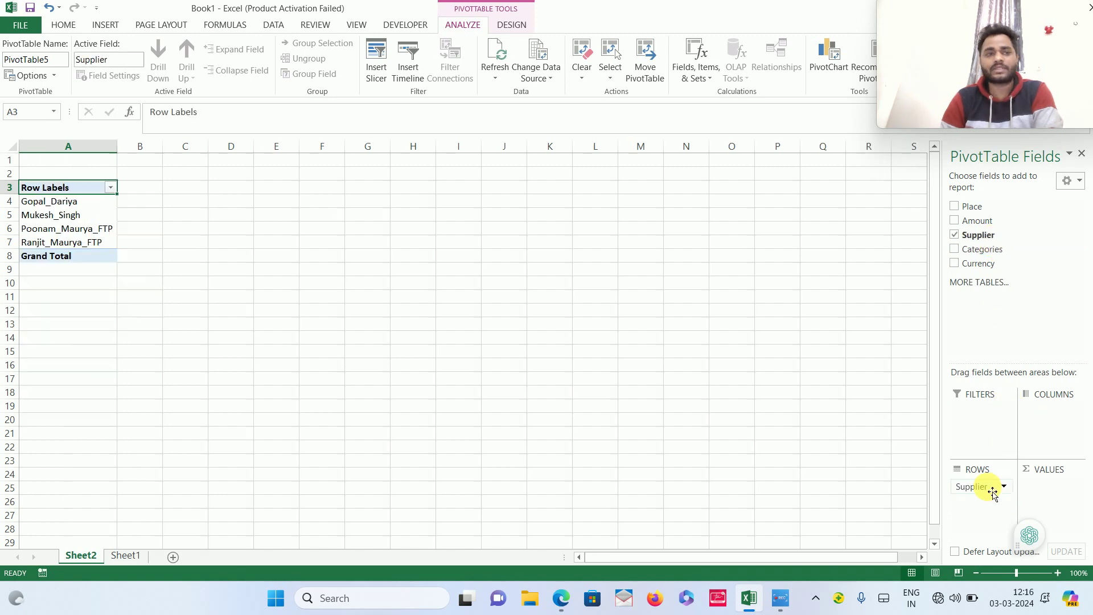
# Add the Amount field to the values of the new sheet's PivotTable to sum it per supplier.
pyautogui.scroll(6, 371, 315)
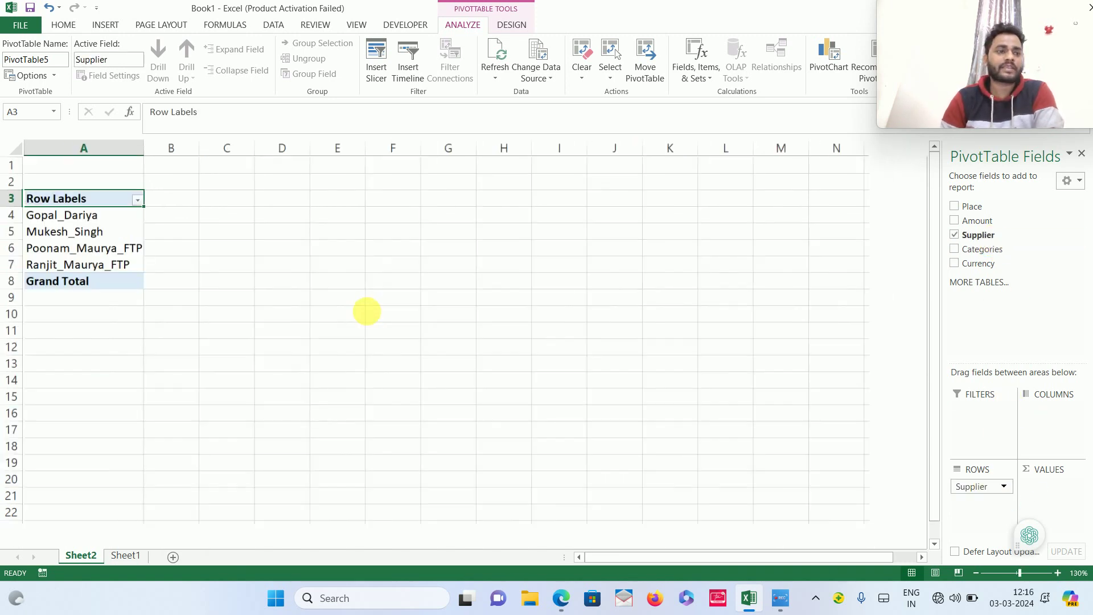
pyautogui.scroll(3, 371, 315)
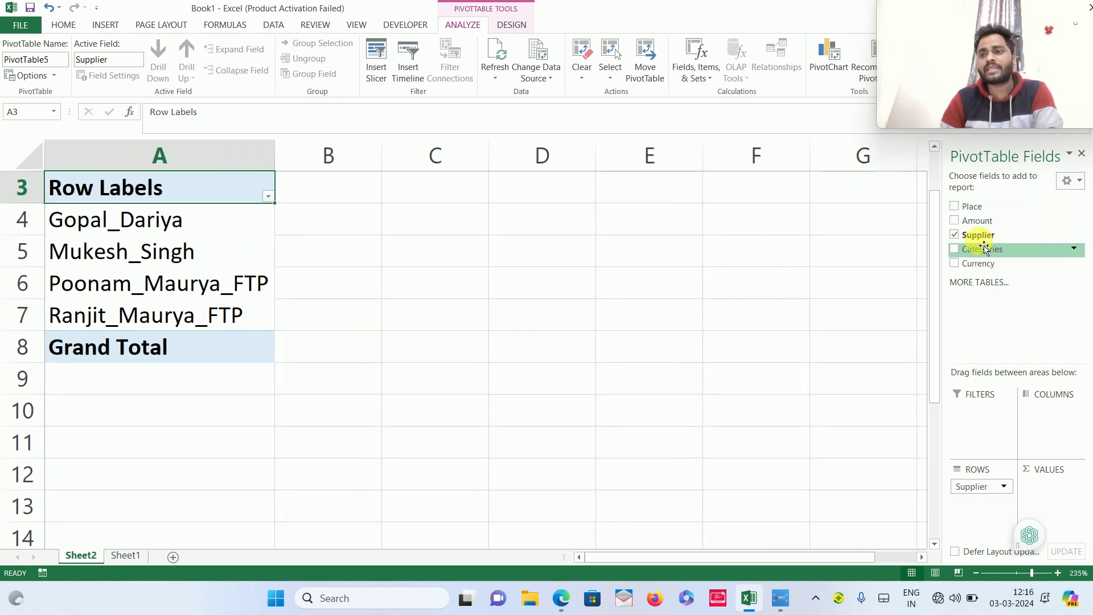
pyautogui.moveTo(984, 228); pyautogui.dragTo(1057, 495)
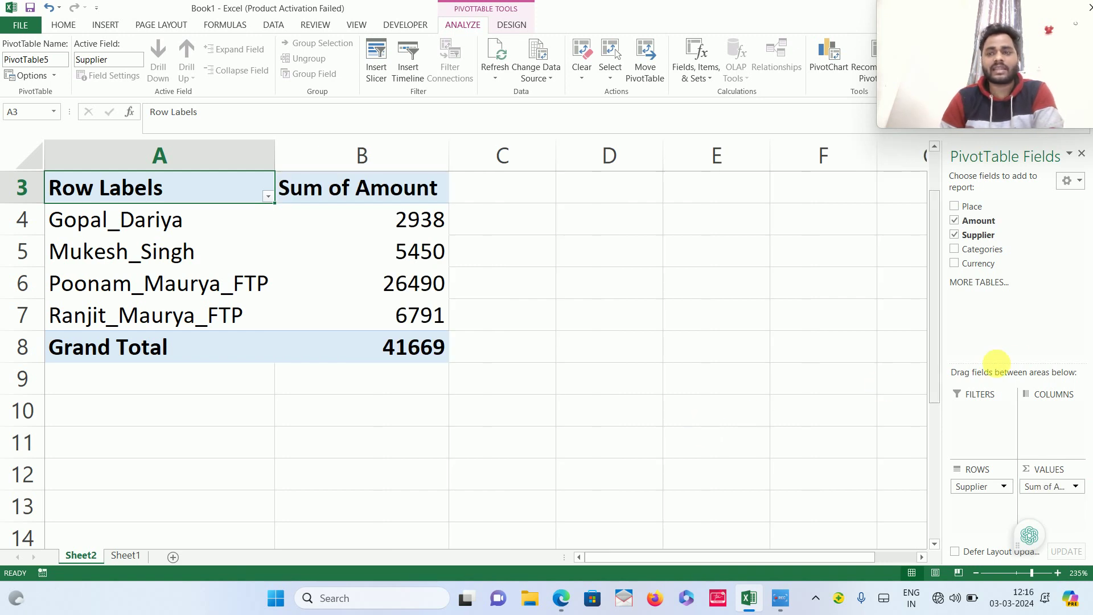
# Try Categories in place of Supplier in the rows, and rearrange the PivotTable with Supplier in the columns and no row field.
pyautogui.moveTo(984, 488)
pyautogui.mouseDown()
pyautogui.moveTo(1037, 313)
pyautogui.moveTo(1032, 271)
pyautogui.moveTo(1020, 264)
pyautogui.moveTo(972, 528)
pyautogui.moveTo(975, 507)
pyautogui.mouseUp()
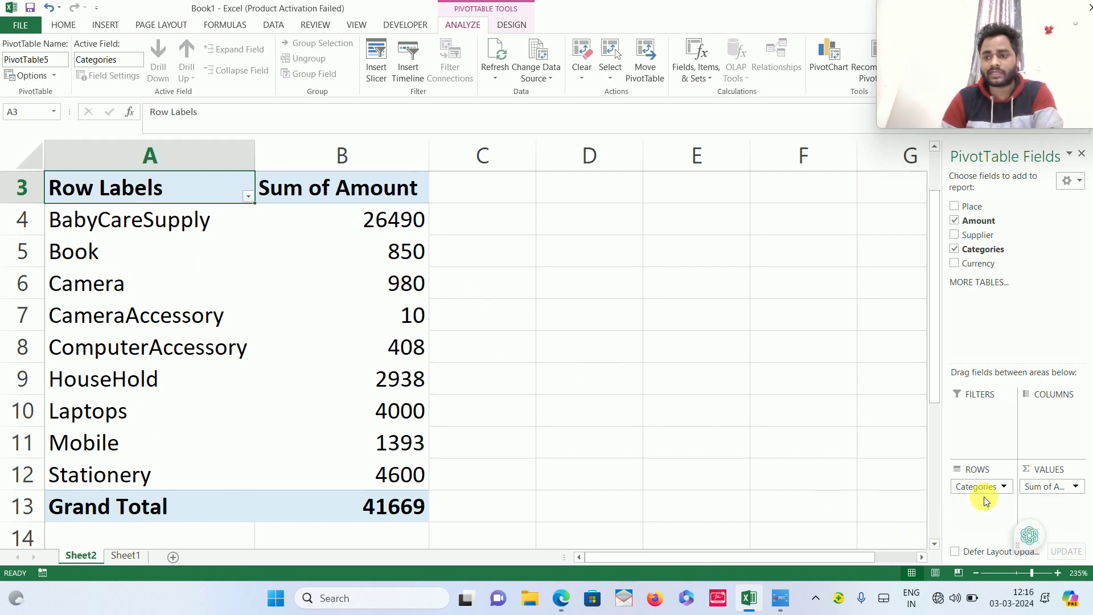
pyautogui.moveTo(987, 494); pyautogui.dragTo(1064, 426)
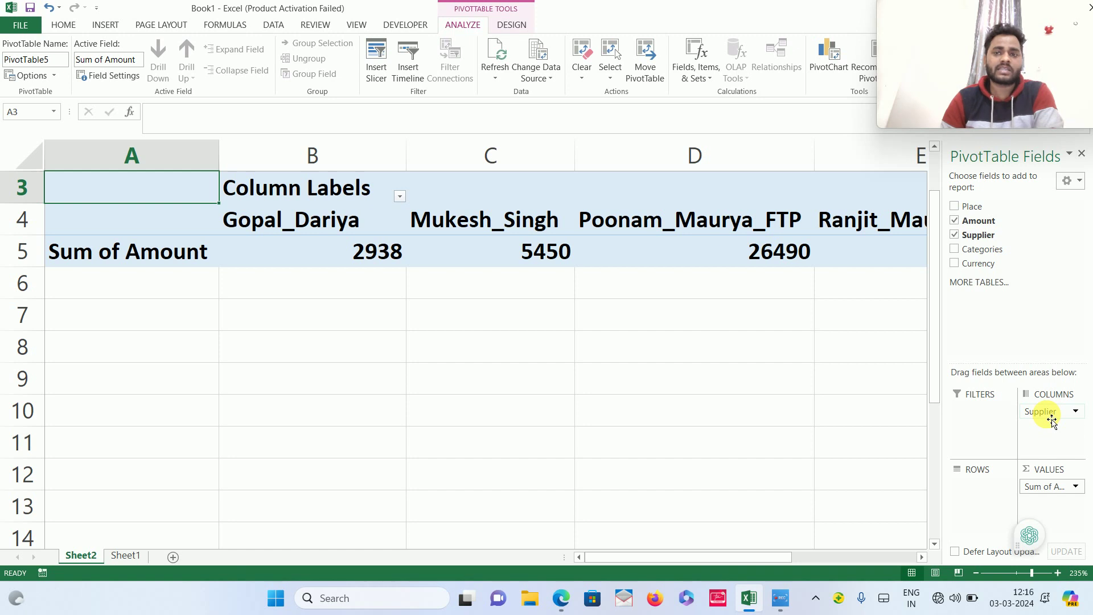
pyautogui.keyDown('ctrl'); pyautogui.scroll(-4, 662, 341); pyautogui.keyUp('ctrl')
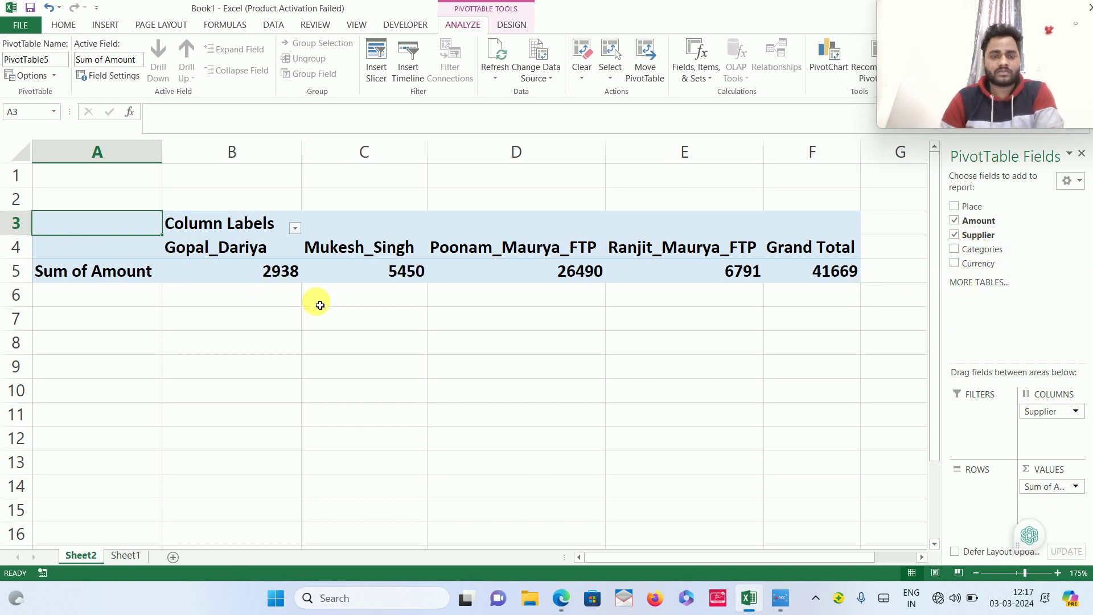
pyautogui.keyDown('ctrl'); pyautogui.scroll(-3, 325, 310); pyautogui.keyUp('ctrl')
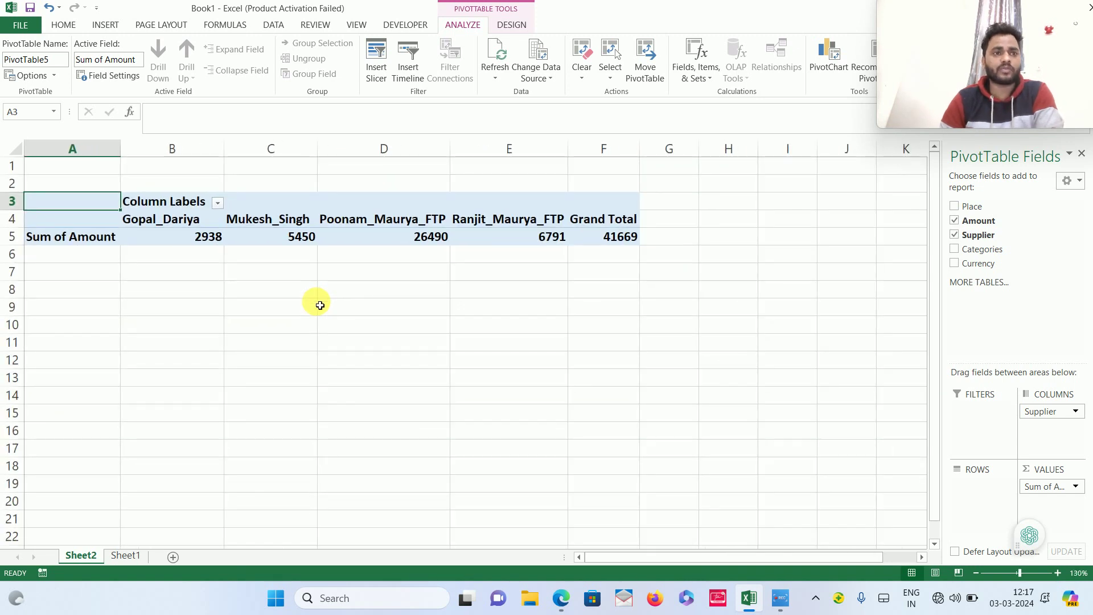
# Bring up the commands for inserting objects into the PivotTable's worksheet.
pyautogui.click(103, 26)
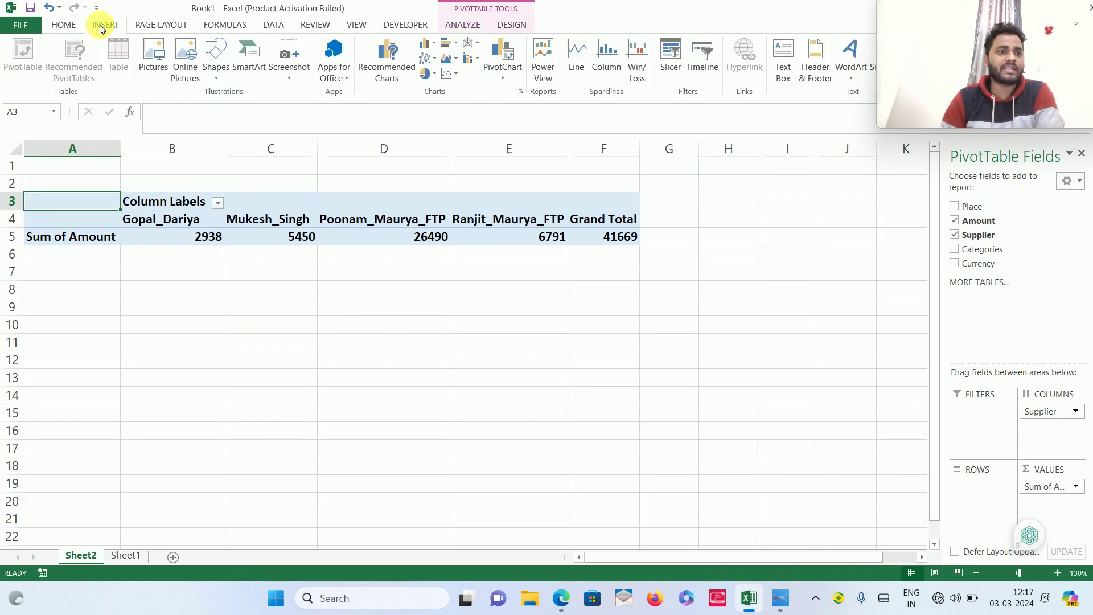